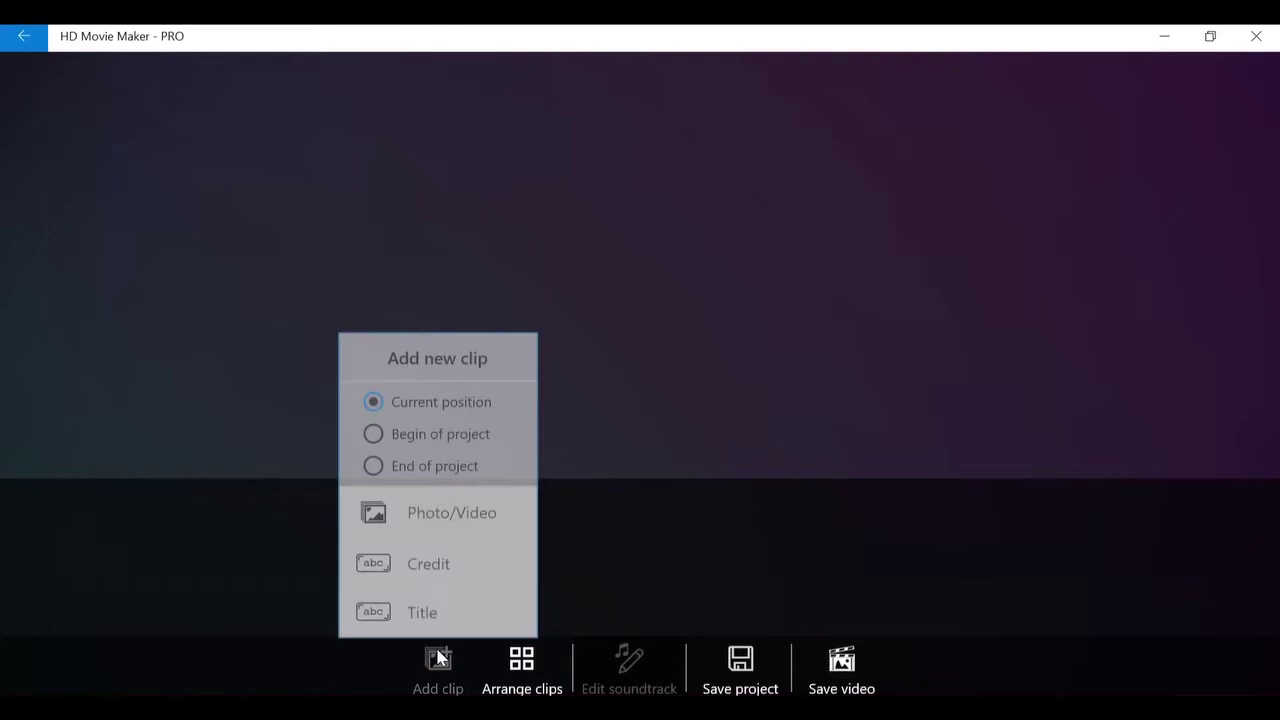
Import motionplaces-freeway.mp4 from the footages folder as an 11-second timeline clip
left_click(474, 492)
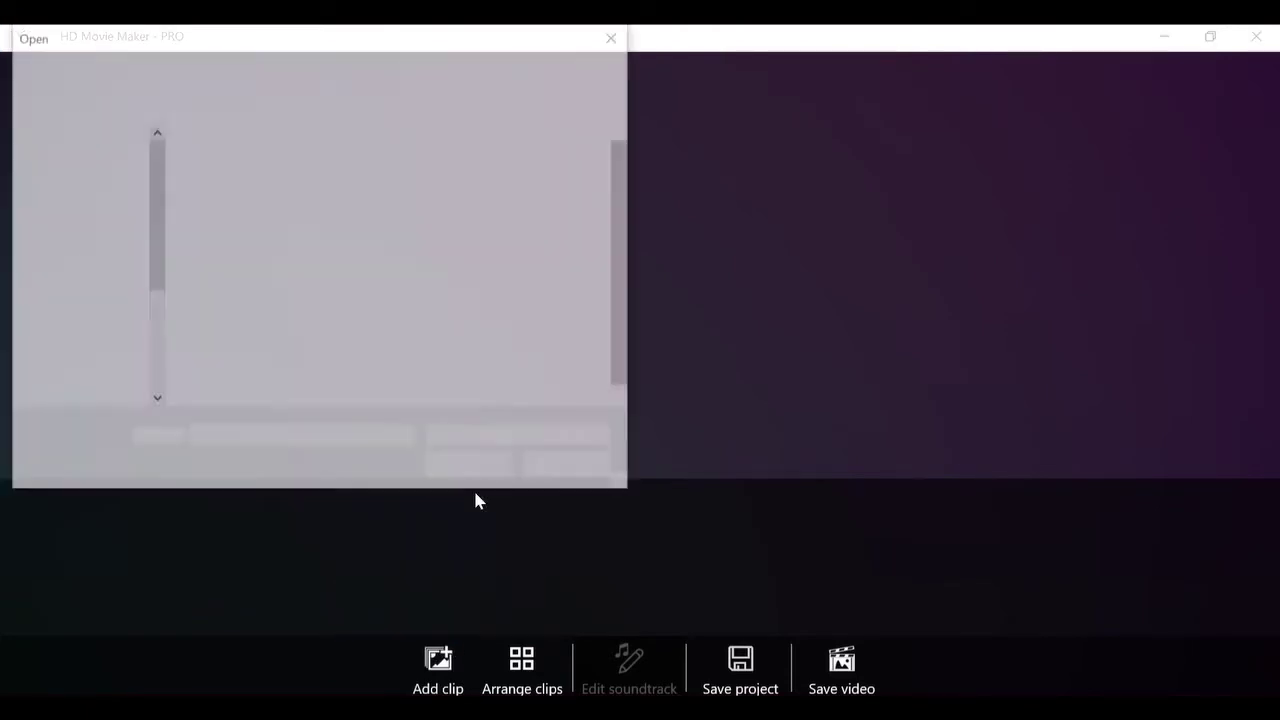
left_click(360, 205)
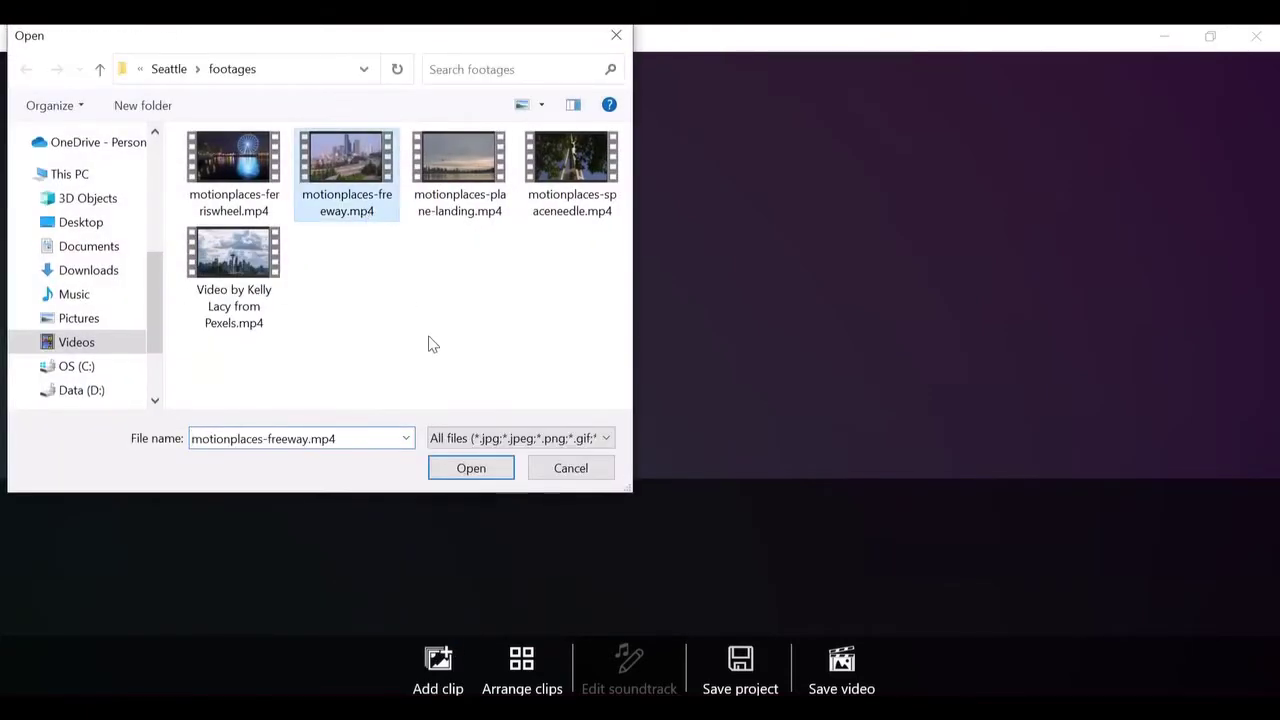
left_click(471, 468)
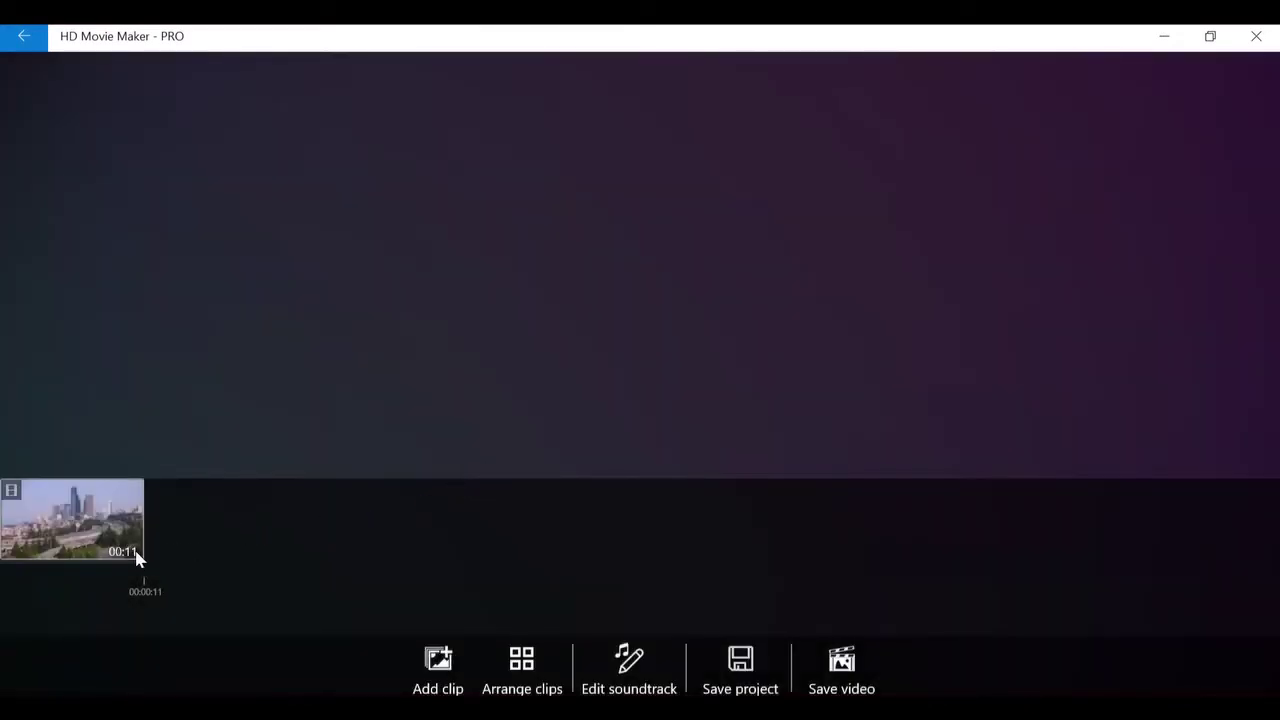
Open the freeway clip and try volumes between 0.1 and 1.8, ending at about 1.0
left_click(136, 554)
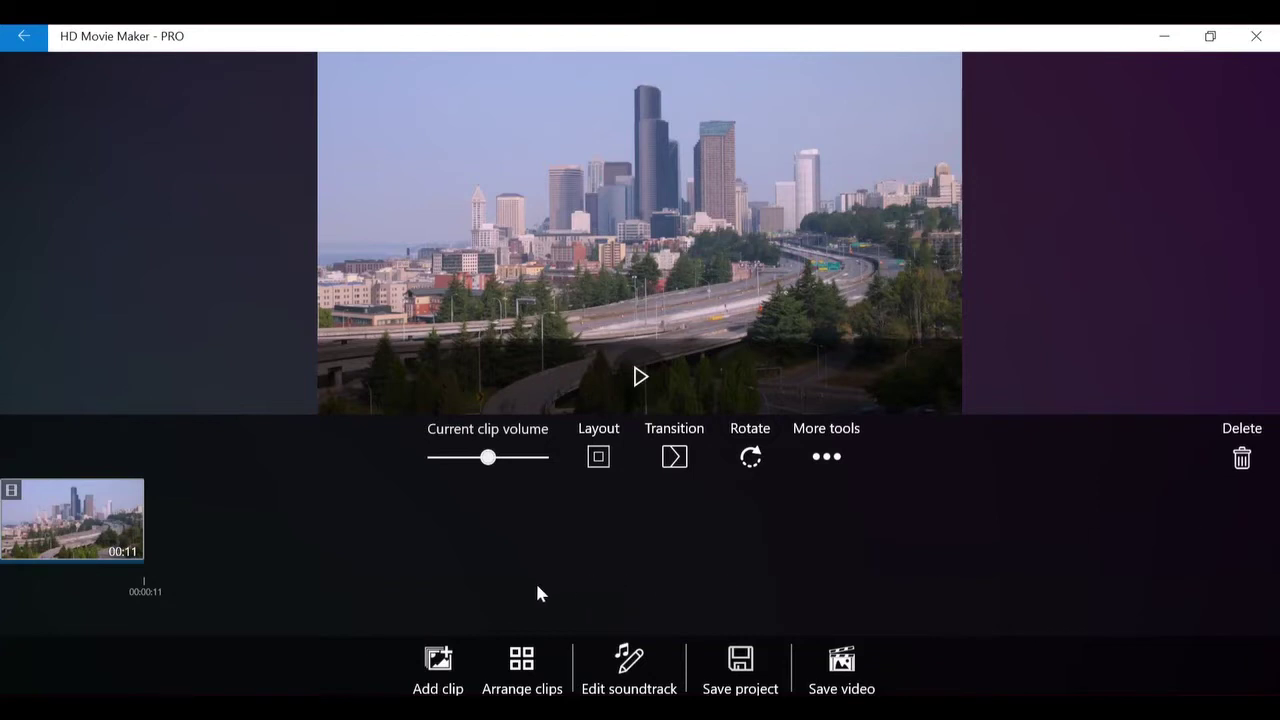
left_click(488, 460)
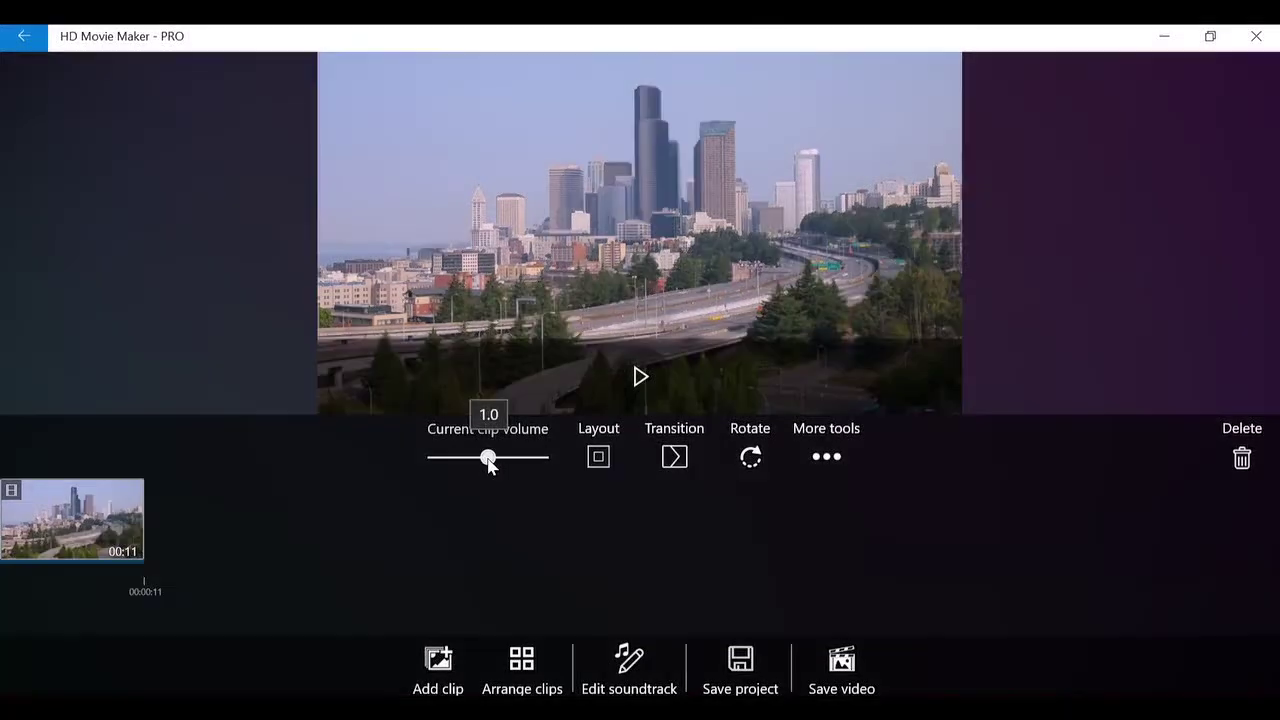
mouse_move(489, 462)
left_mouse_down()
mouse_move(549, 470)
mouse_move(481, 476)
left_mouse_up()
mouse_move(481, 477)
left_mouse_down()
mouse_move(430, 484)
mouse_move(486, 484)
left_mouse_up()
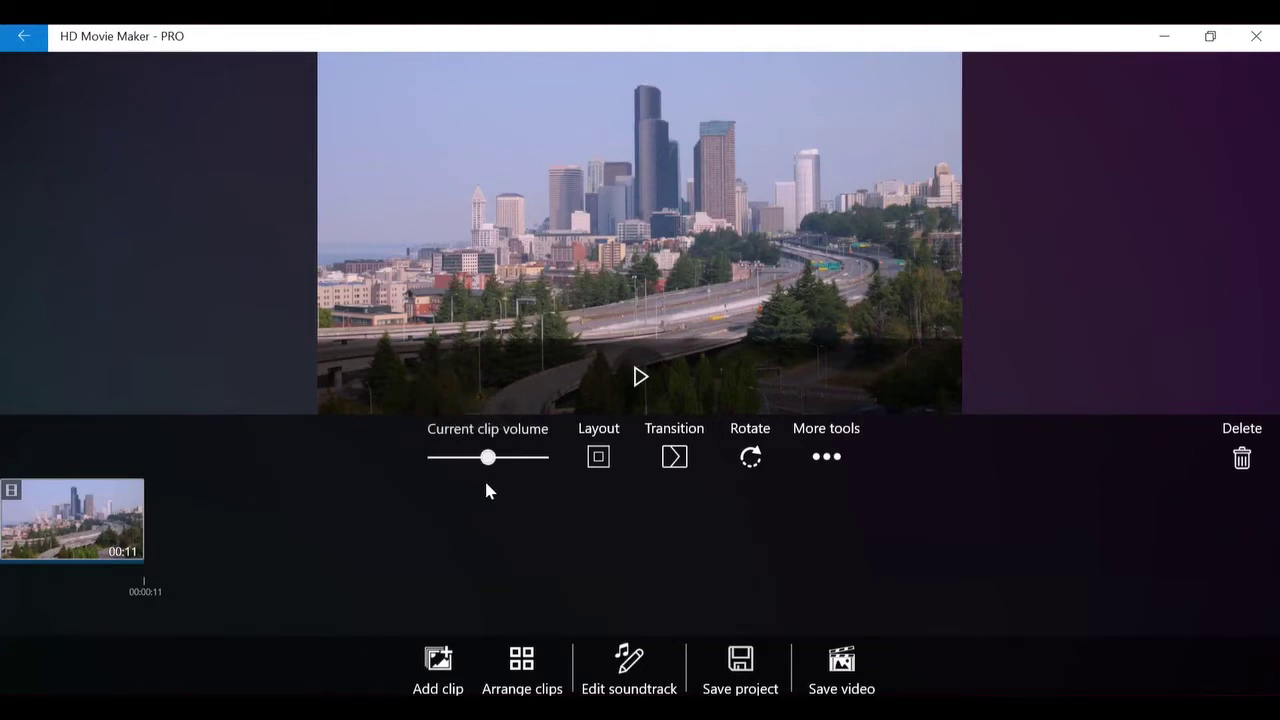
left_click(600, 457)
left_click(488, 384)
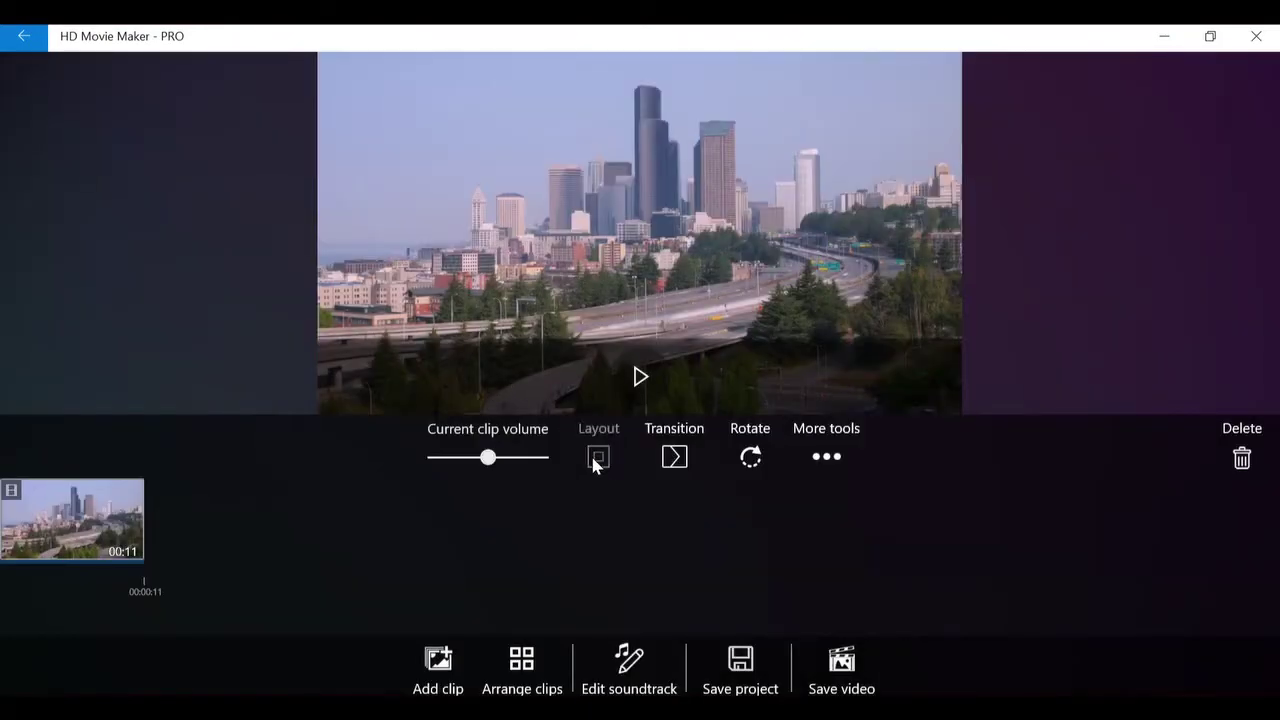
left_click(597, 457)
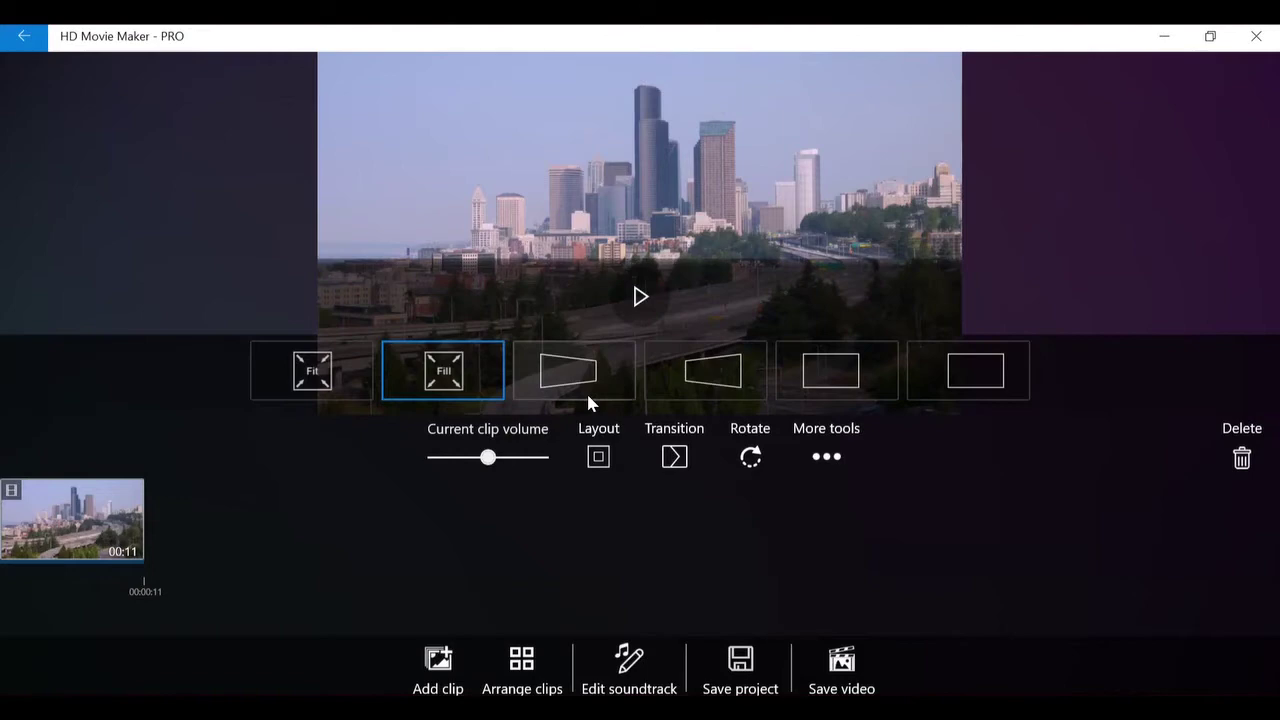
left_click(586, 392)
left_click(585, 466)
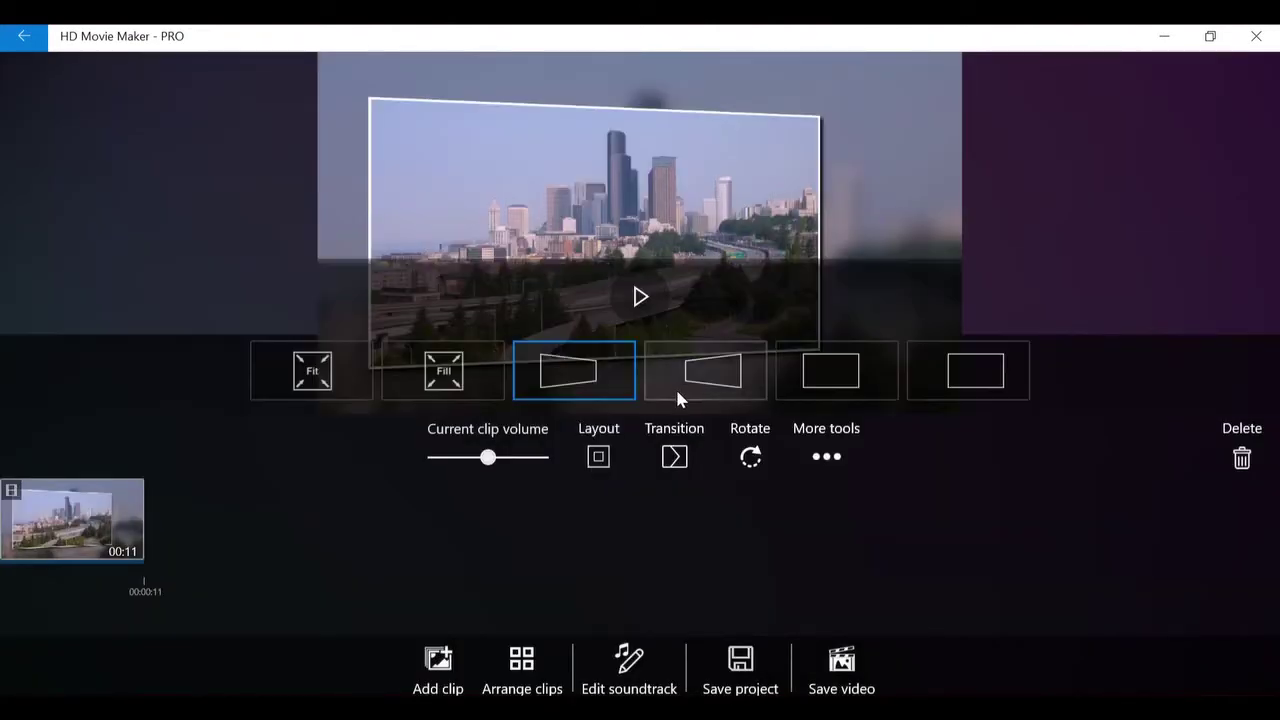
left_click(678, 388)
left_click(614, 450)
left_click(838, 378)
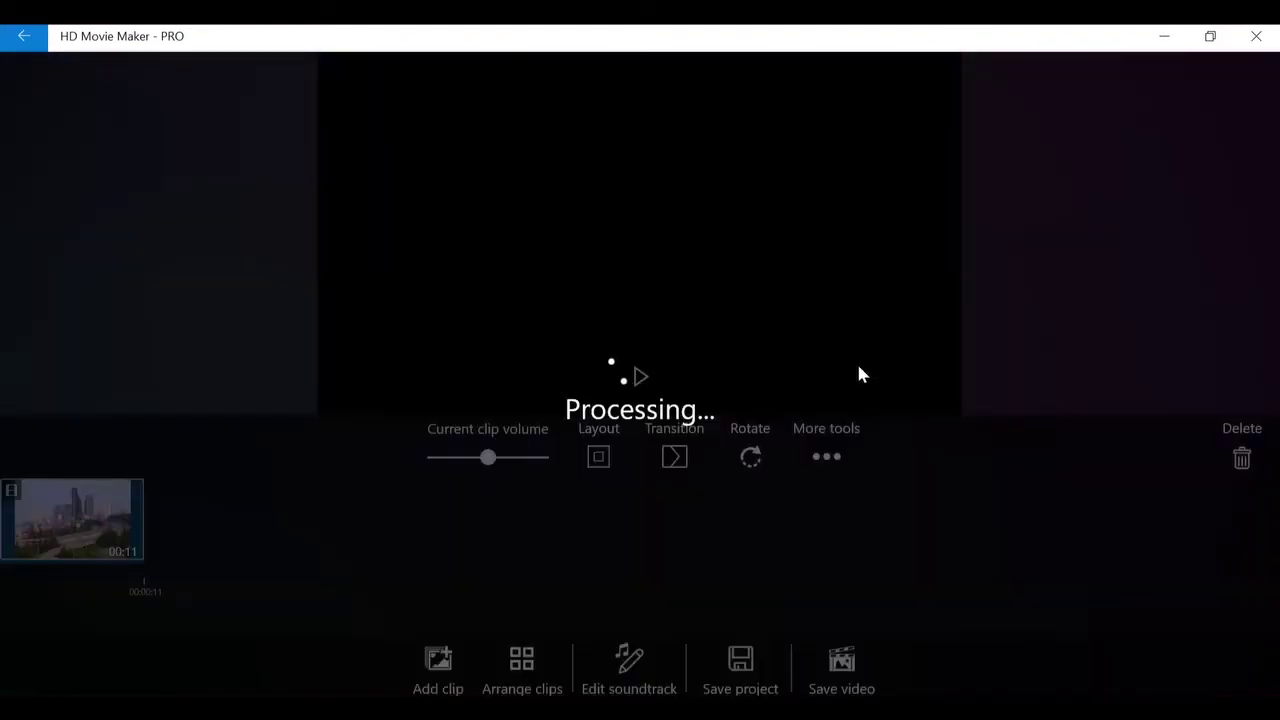
left_click(607, 450)
left_click(354, 397)
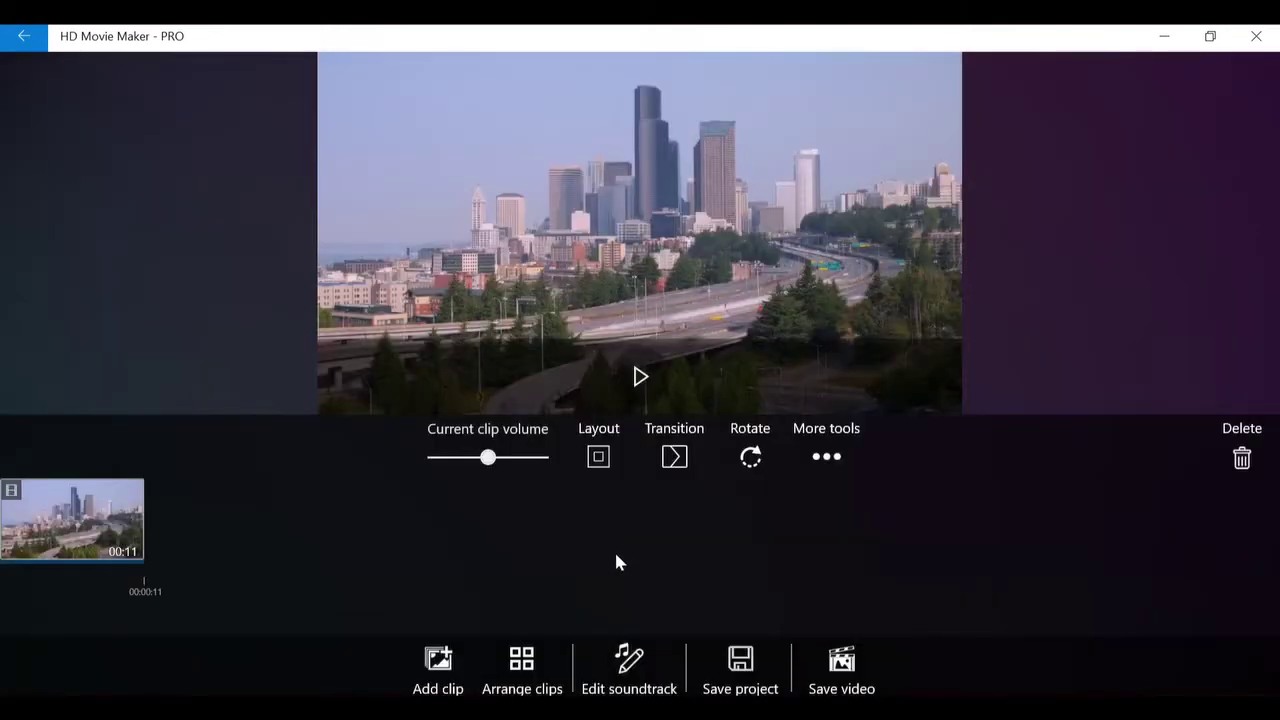
left_click(666, 457)
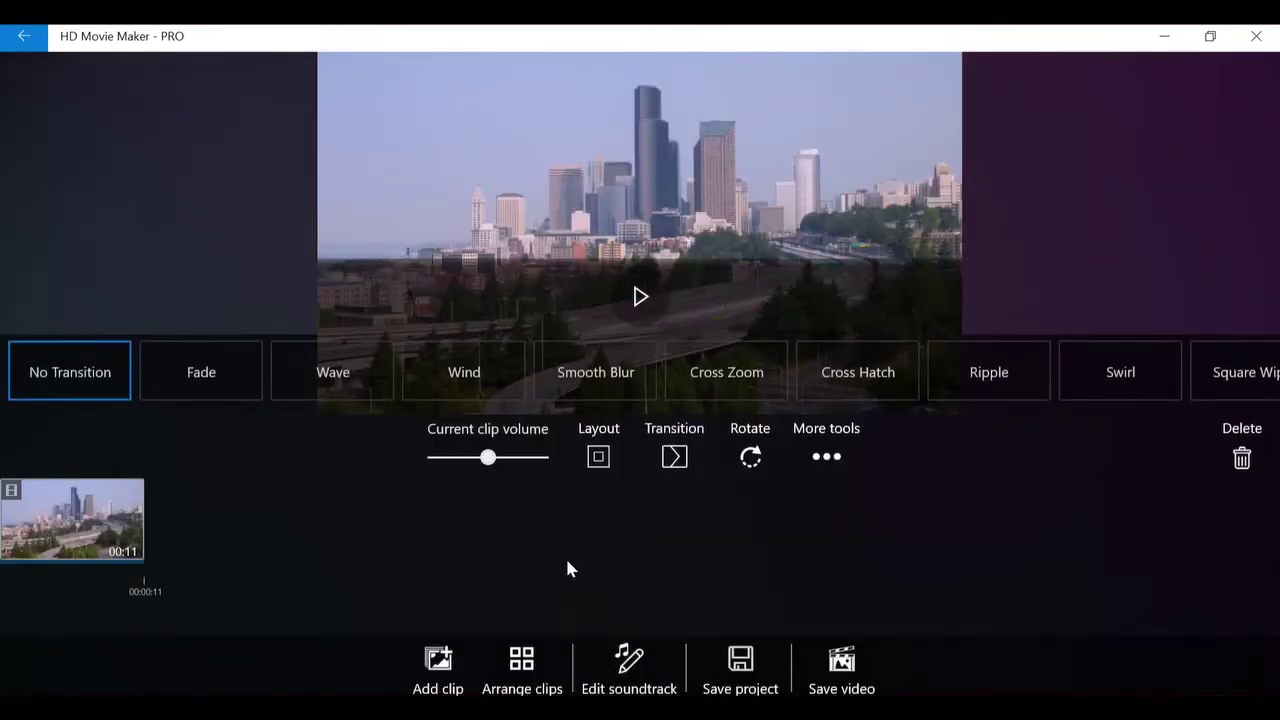
left_click(224, 380)
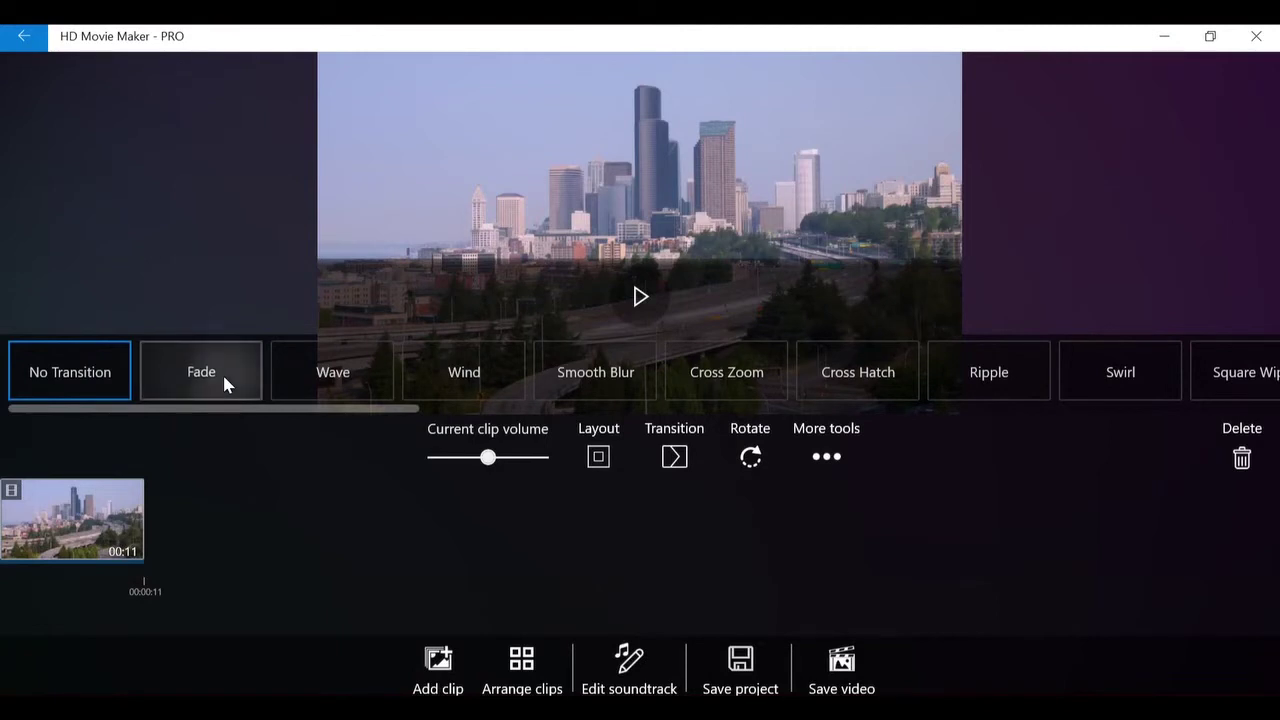
left_click(659, 383)
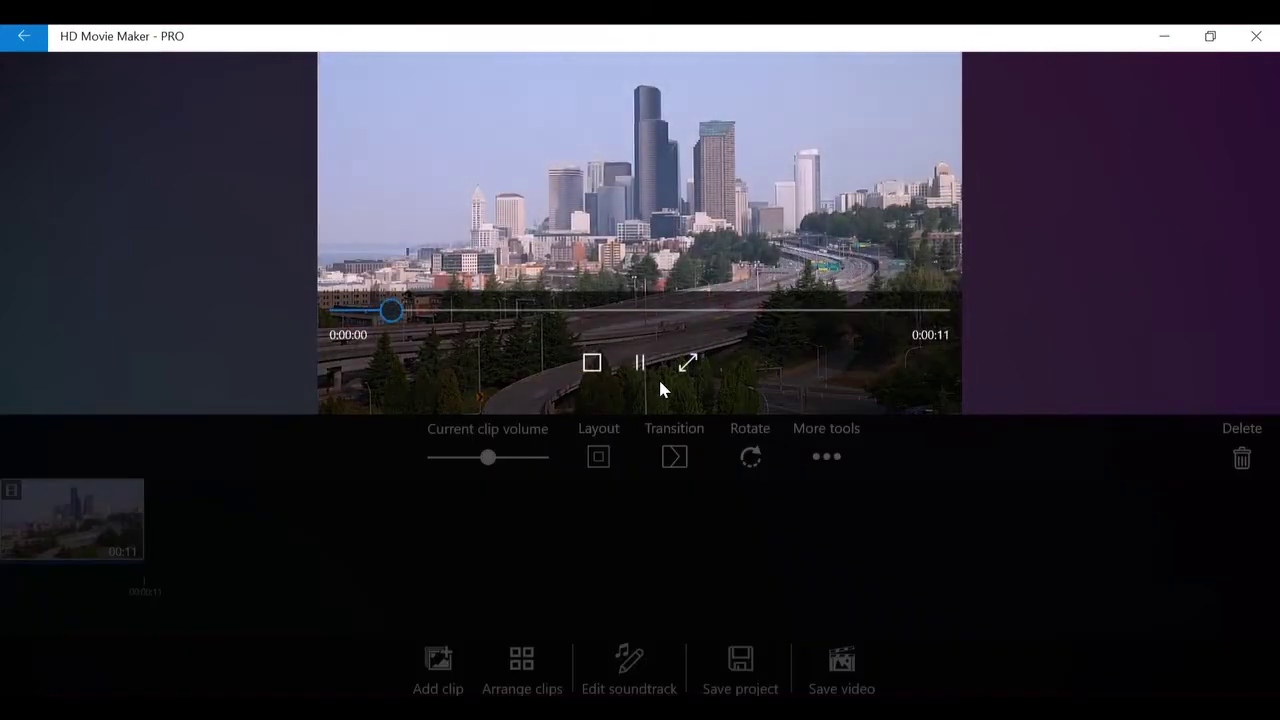
left_click(659, 381)
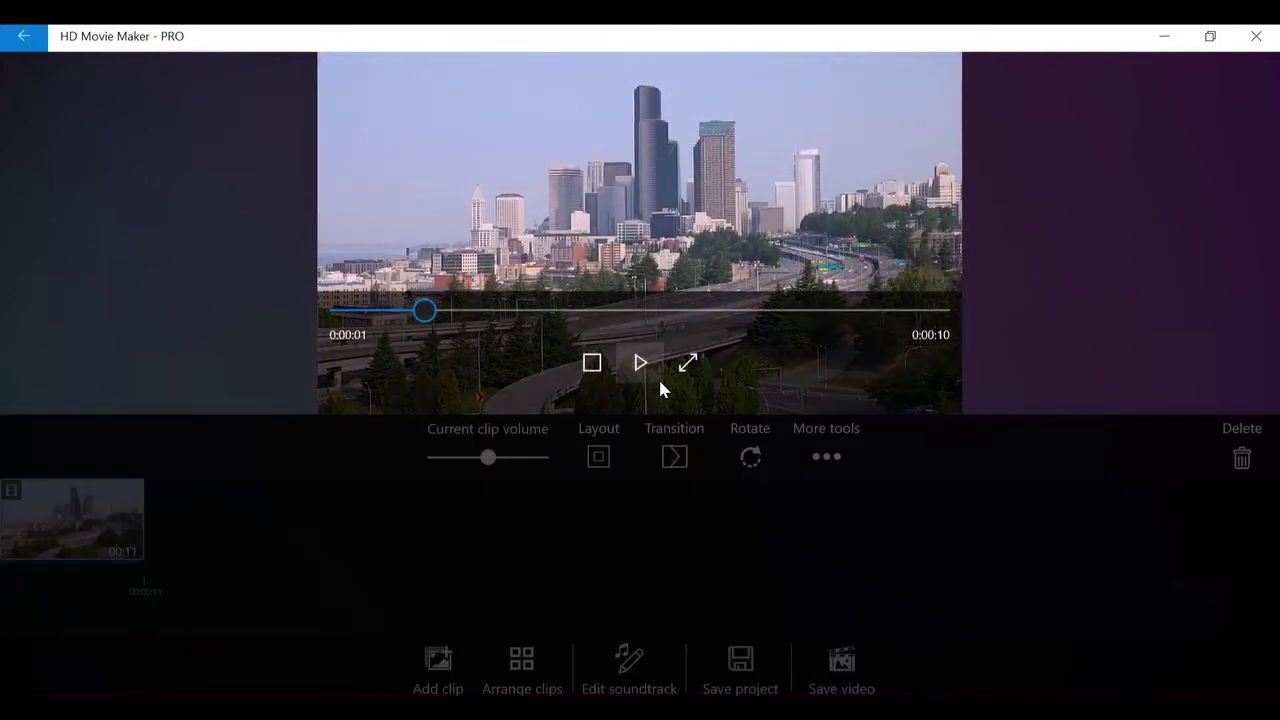
left_click(685, 450)
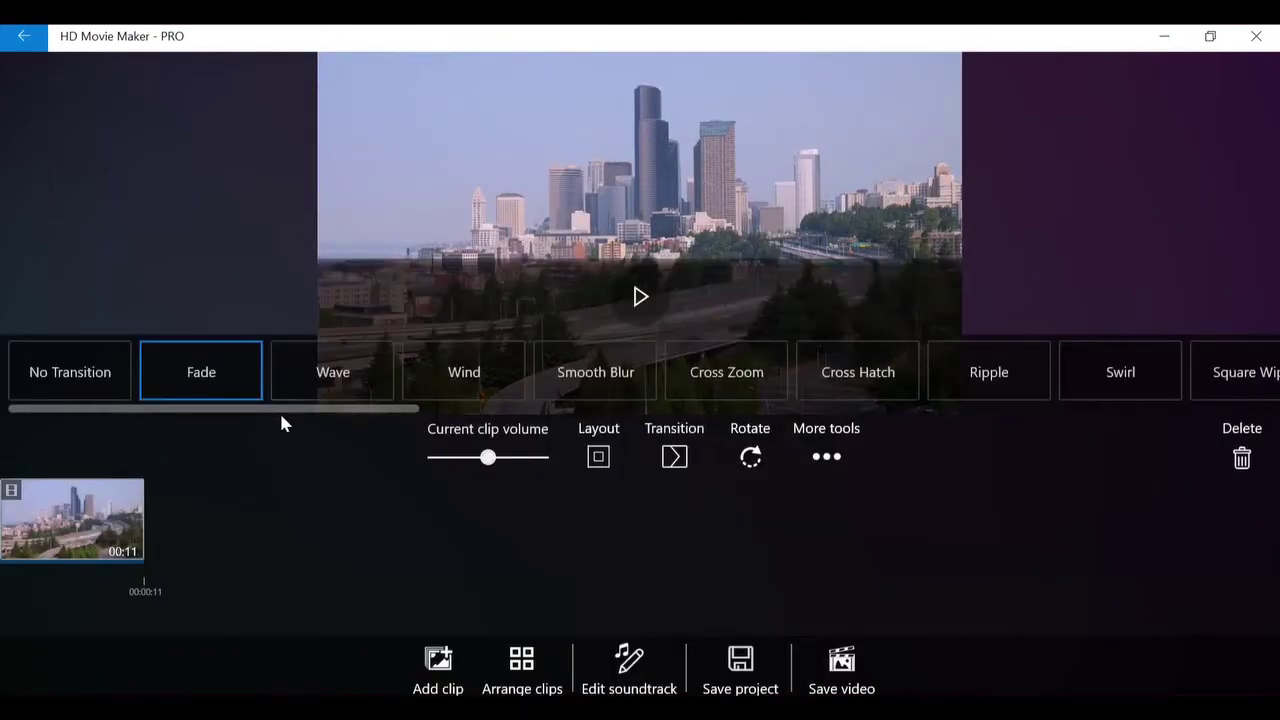
left_click_drag(262, 408, 1134, 396)
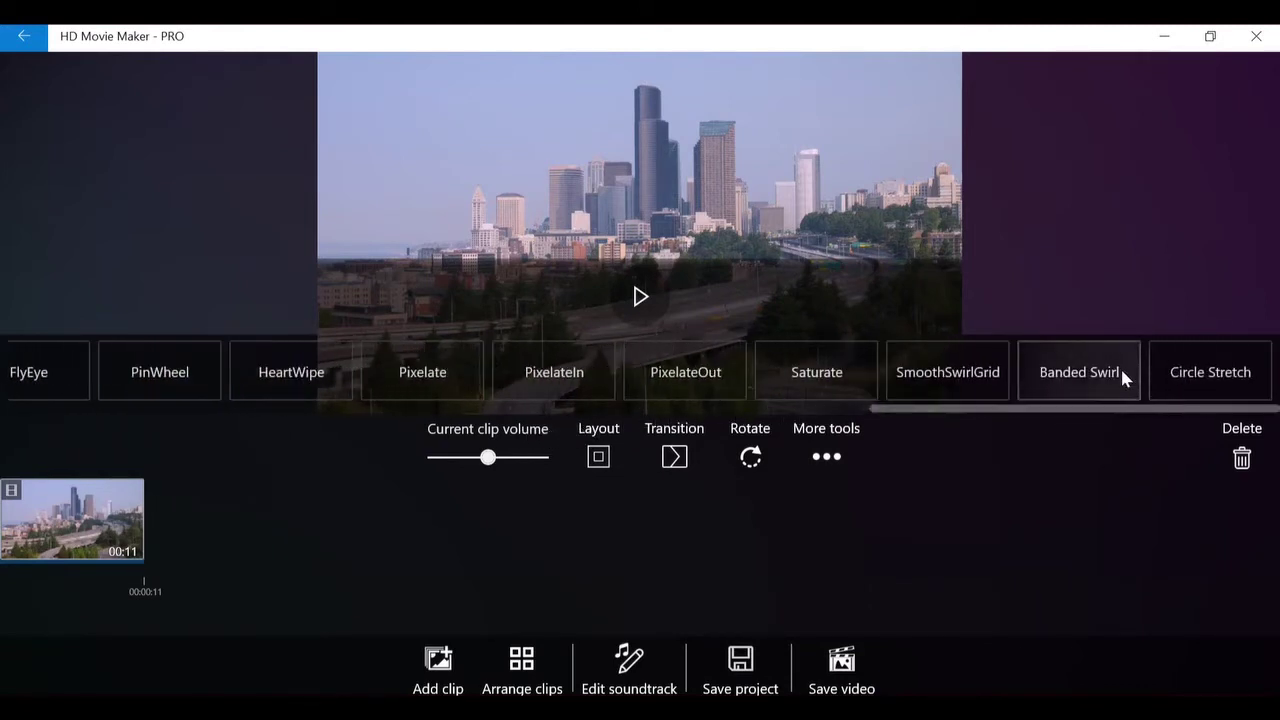
left_click(1118, 360)
left_click(638, 377)
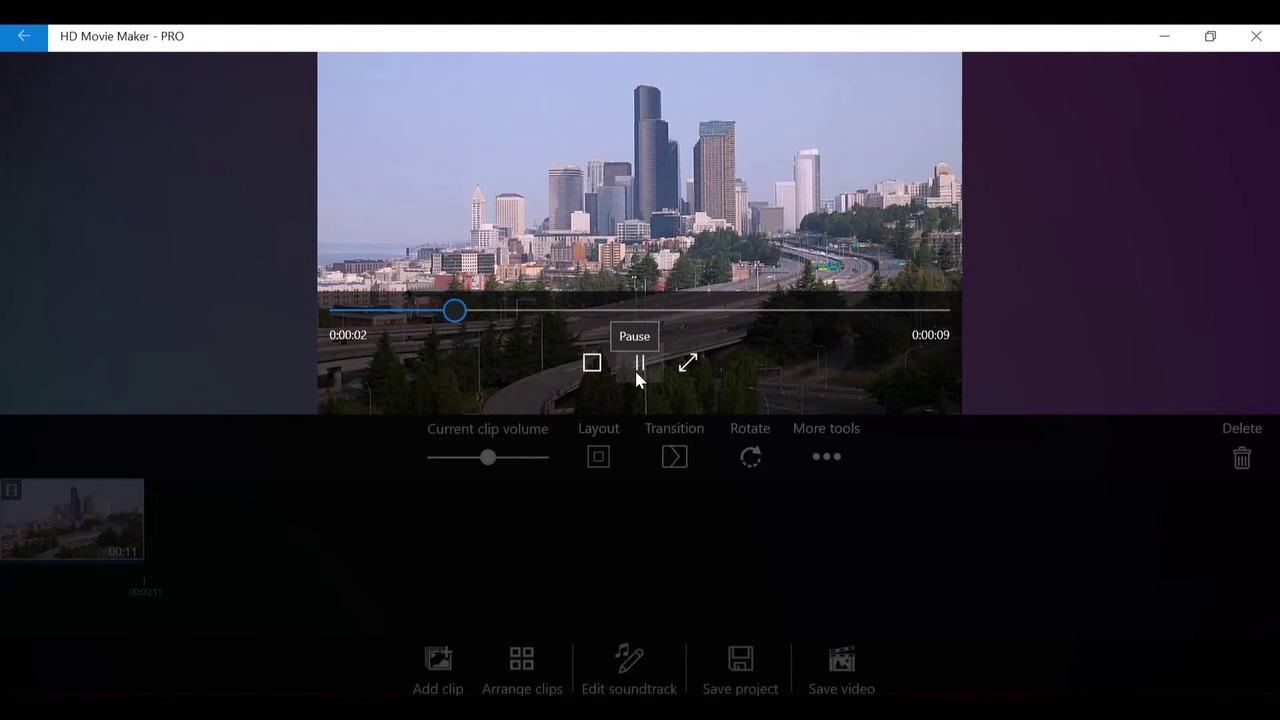
left_click(591, 361)
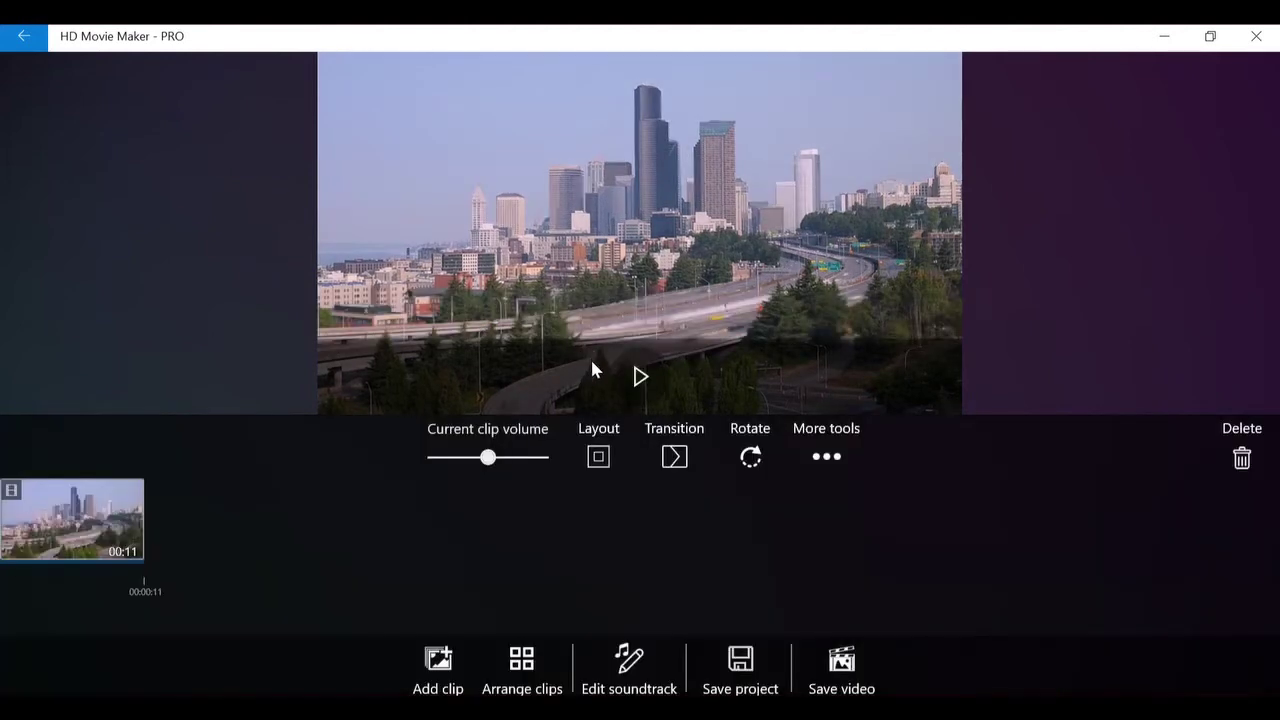
left_click(656, 455)
left_click_drag(937, 406, 69, 451)
left_click(69, 396)
left_click(748, 453)
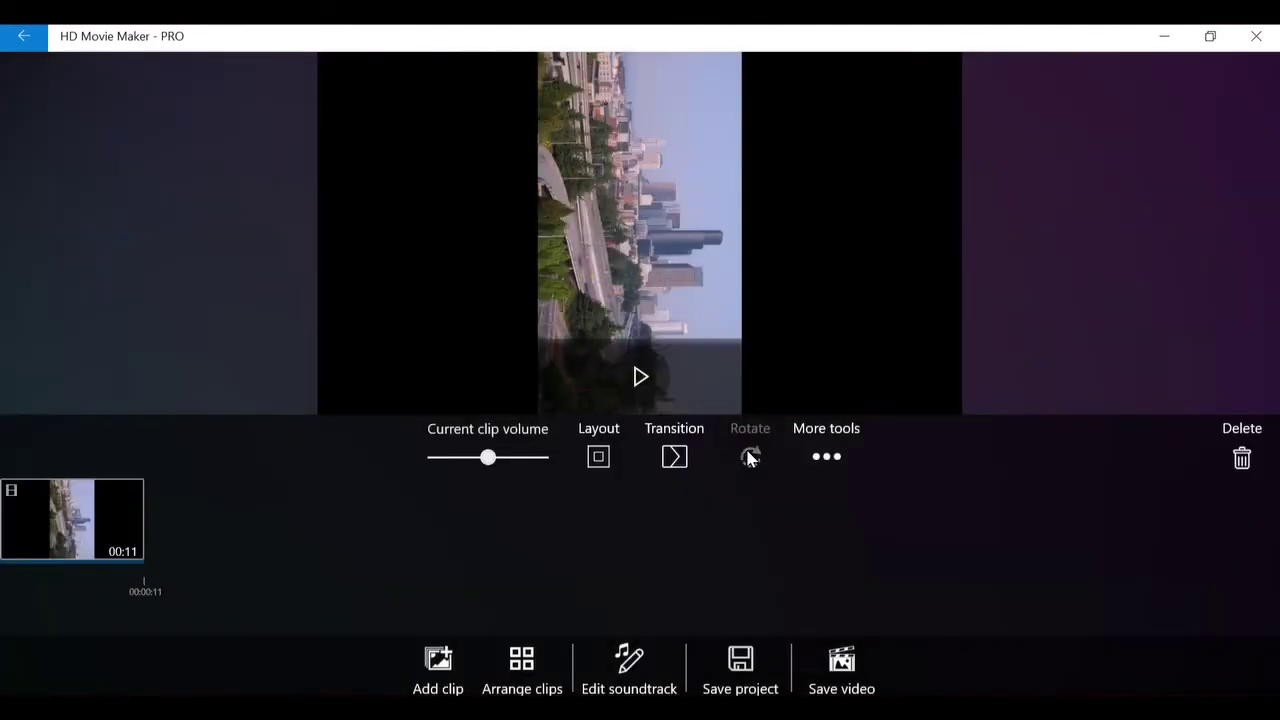
left_click(749, 457)
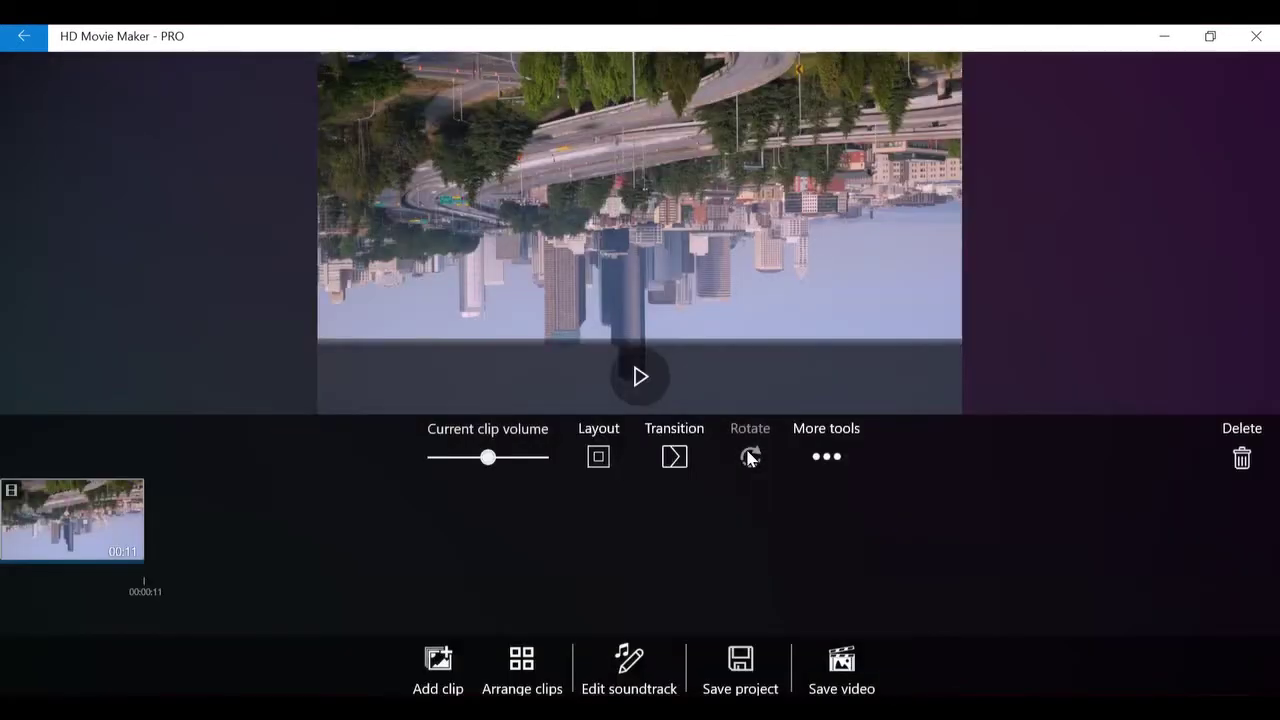
left_click(749, 457)
left_click(749, 457)
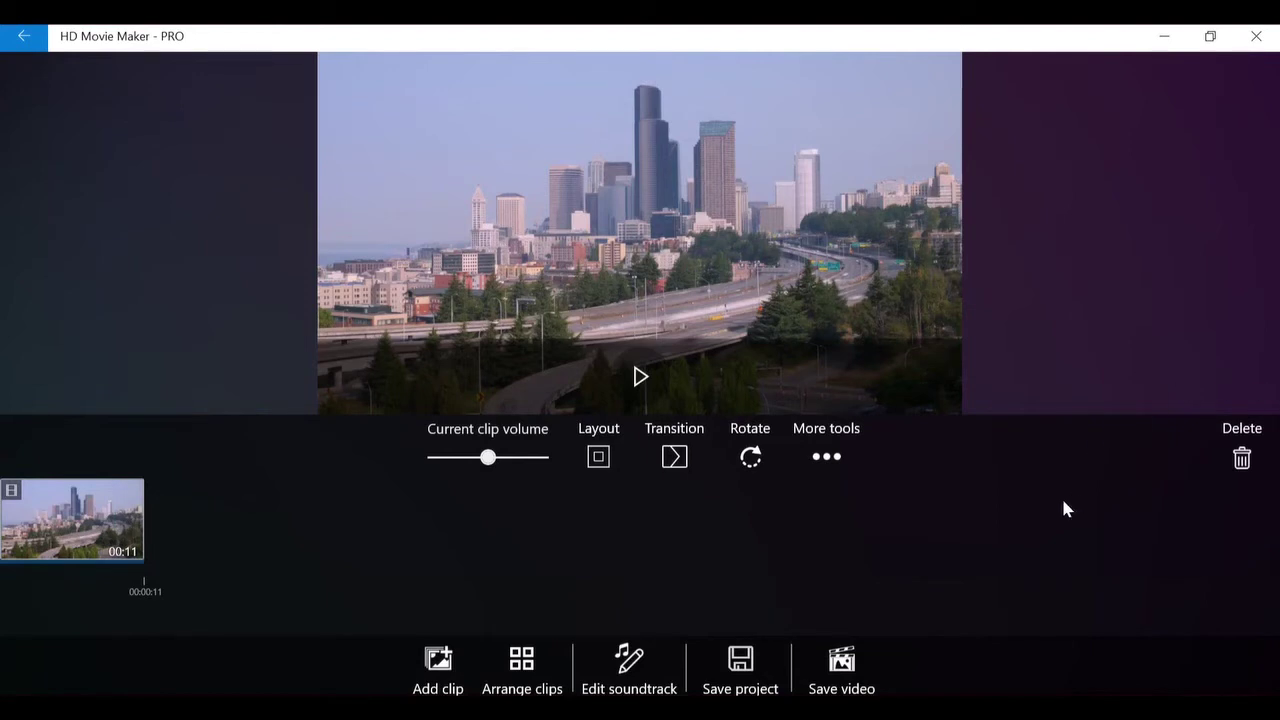
Show the freeway clip's extra tools: split, trim, enhance, text overlay and all settings
left_click(818, 459)
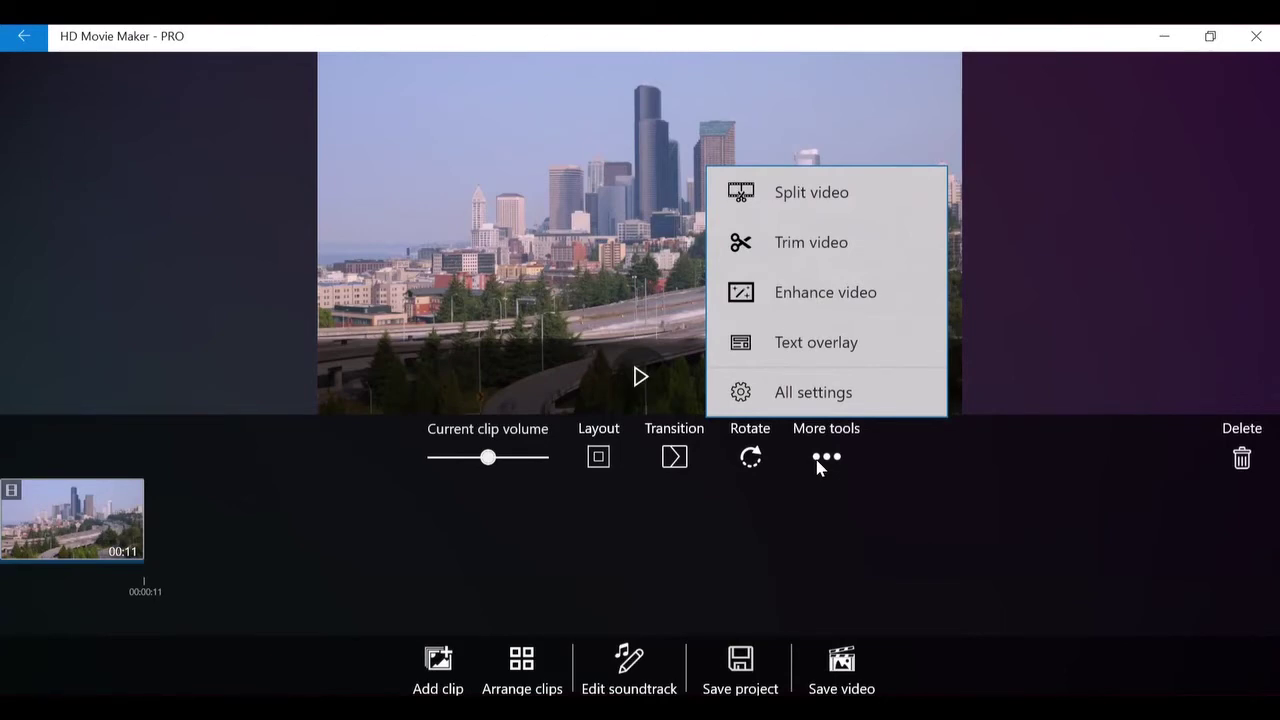
In Enhance video, add a Sepia effect and a Saturation effect to the clip
left_click(867, 290)
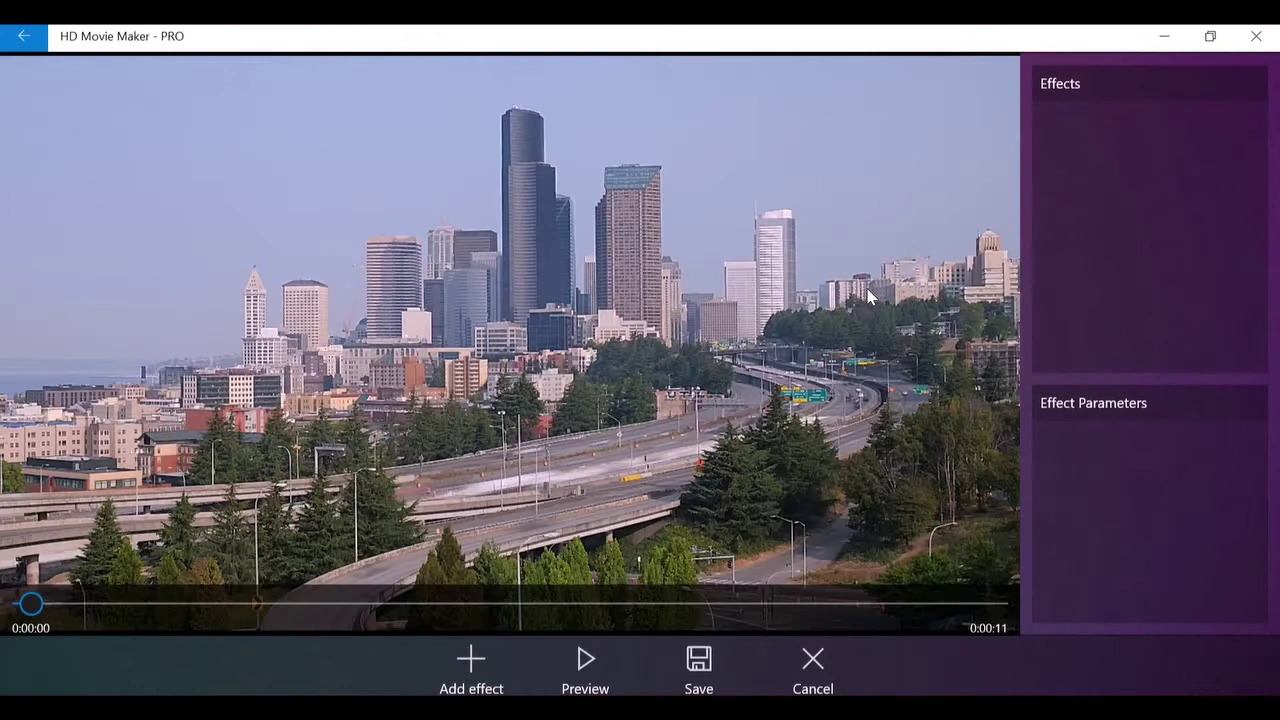
left_click(490, 660)
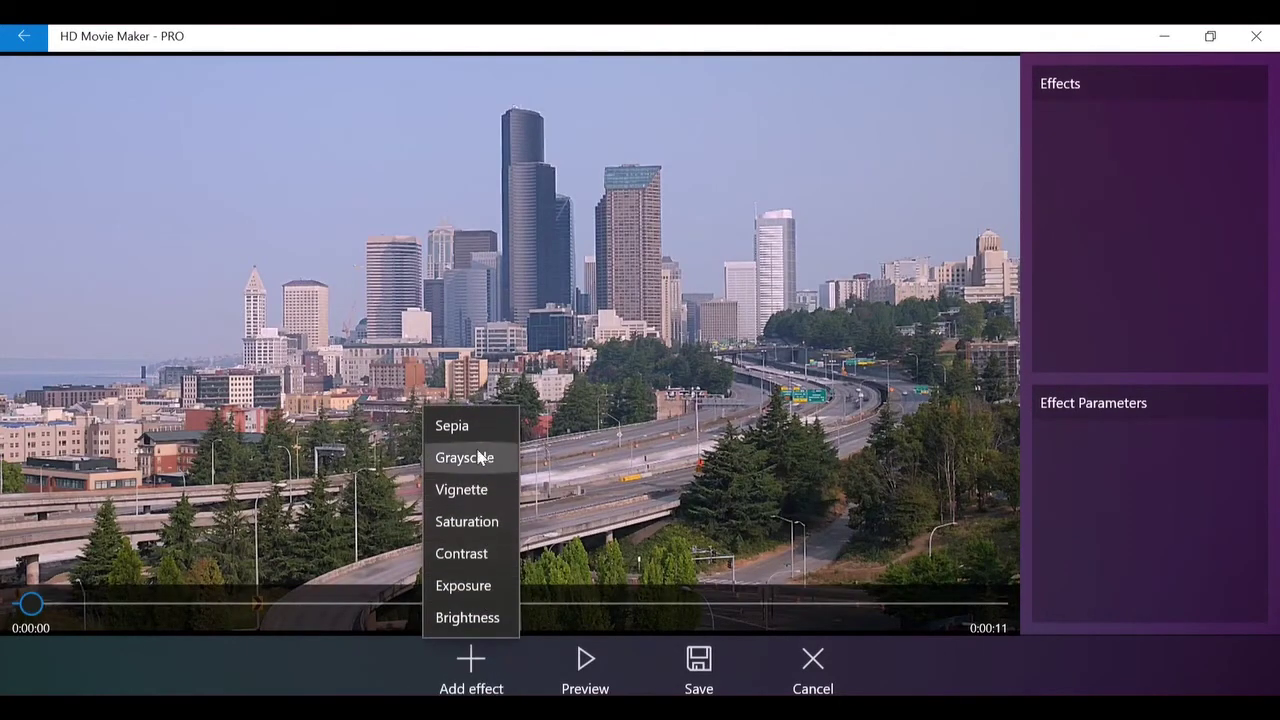
left_click(470, 430)
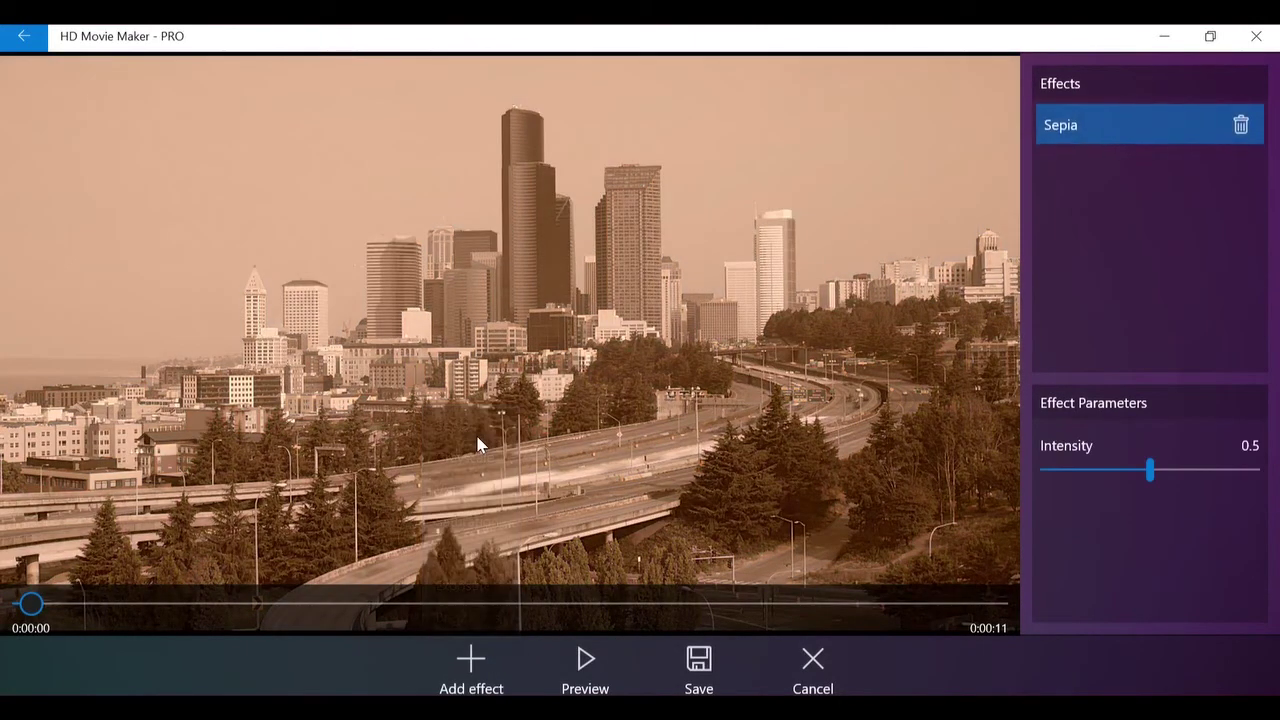
left_click(502, 680)
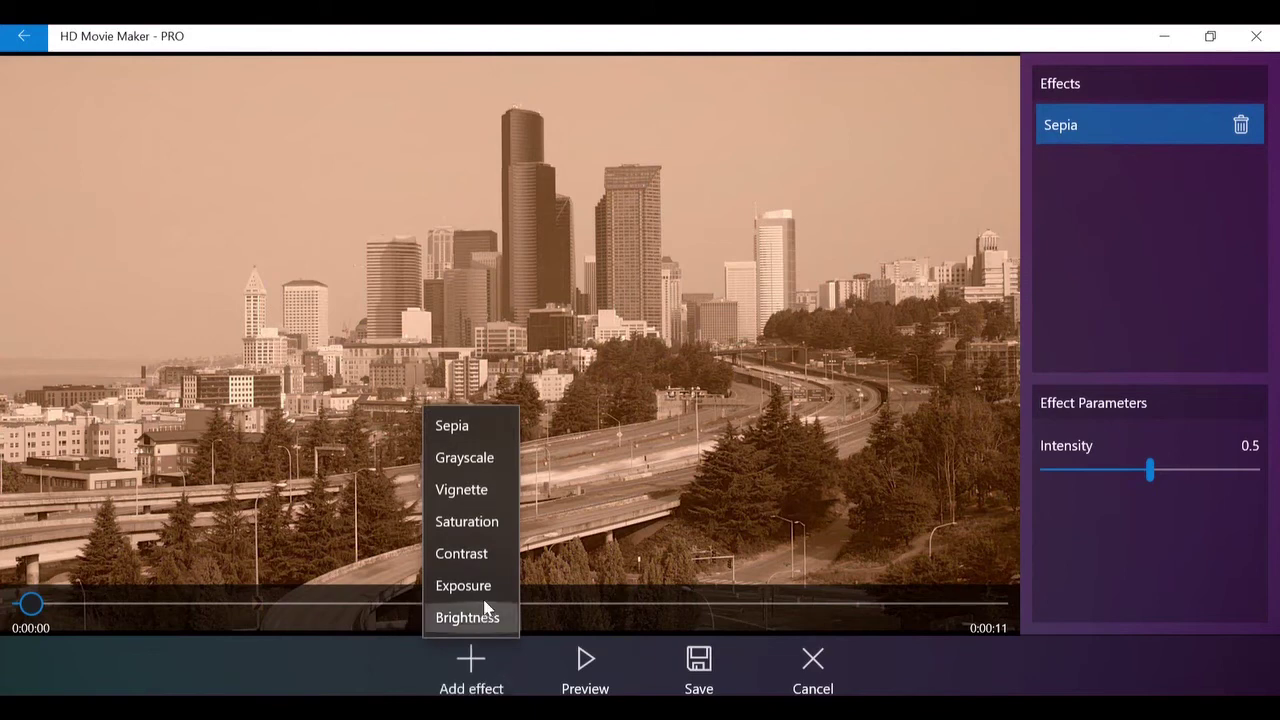
left_click(498, 529)
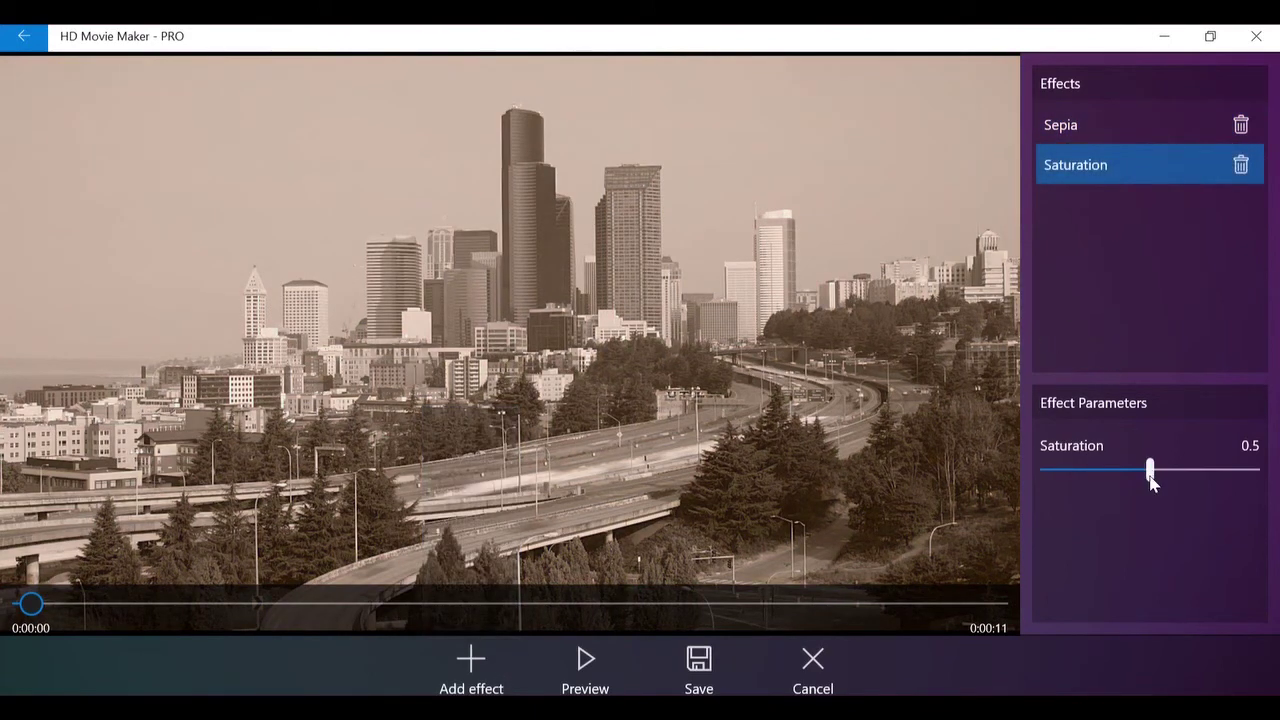
Raise Saturation to about 0.82, lower Sepia toward 0.5, then cancel all effect changes
left_click_drag(1148, 471, 1216, 478)
left_click(1128, 132)
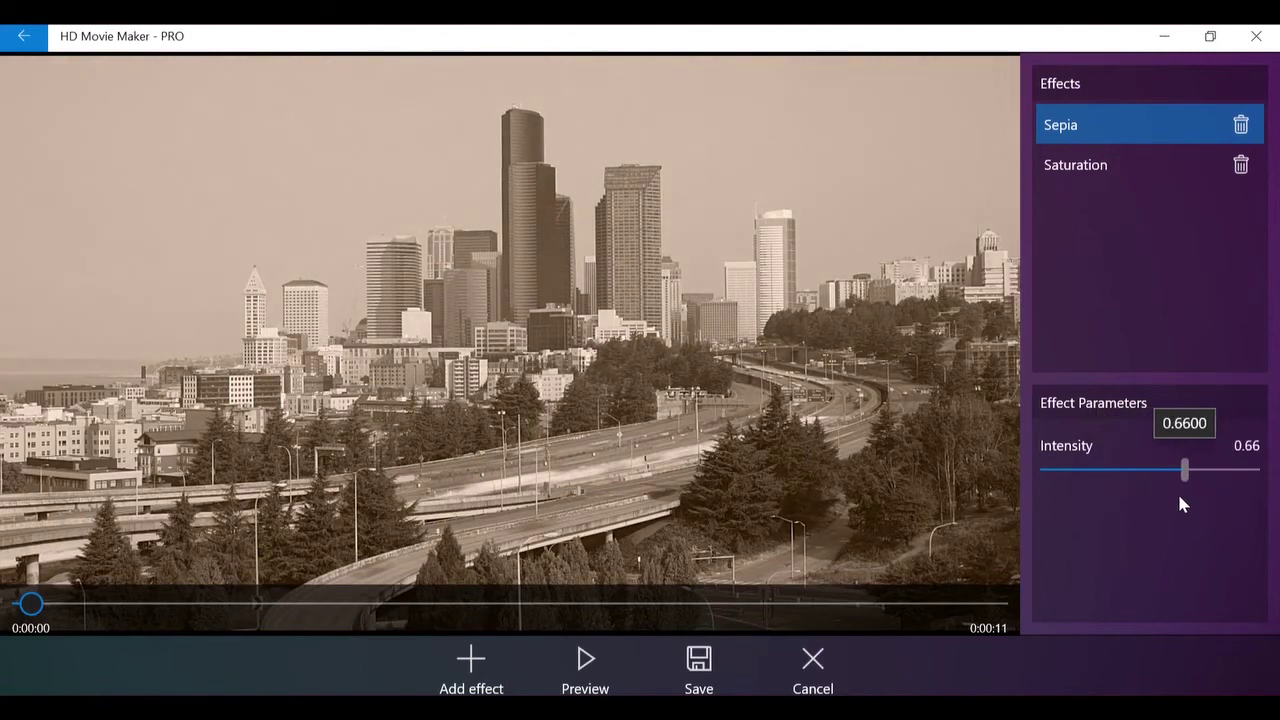
left_click_drag(1179, 497, 1149, 497)
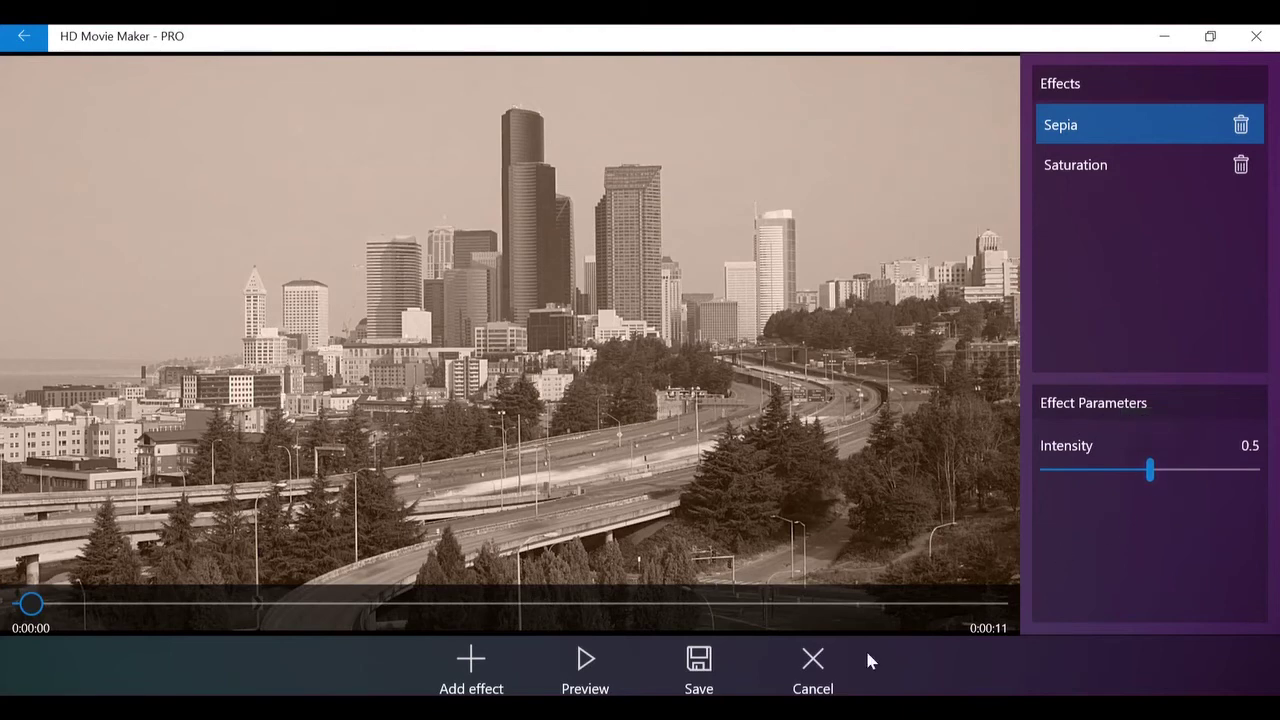
left_click(860, 655)
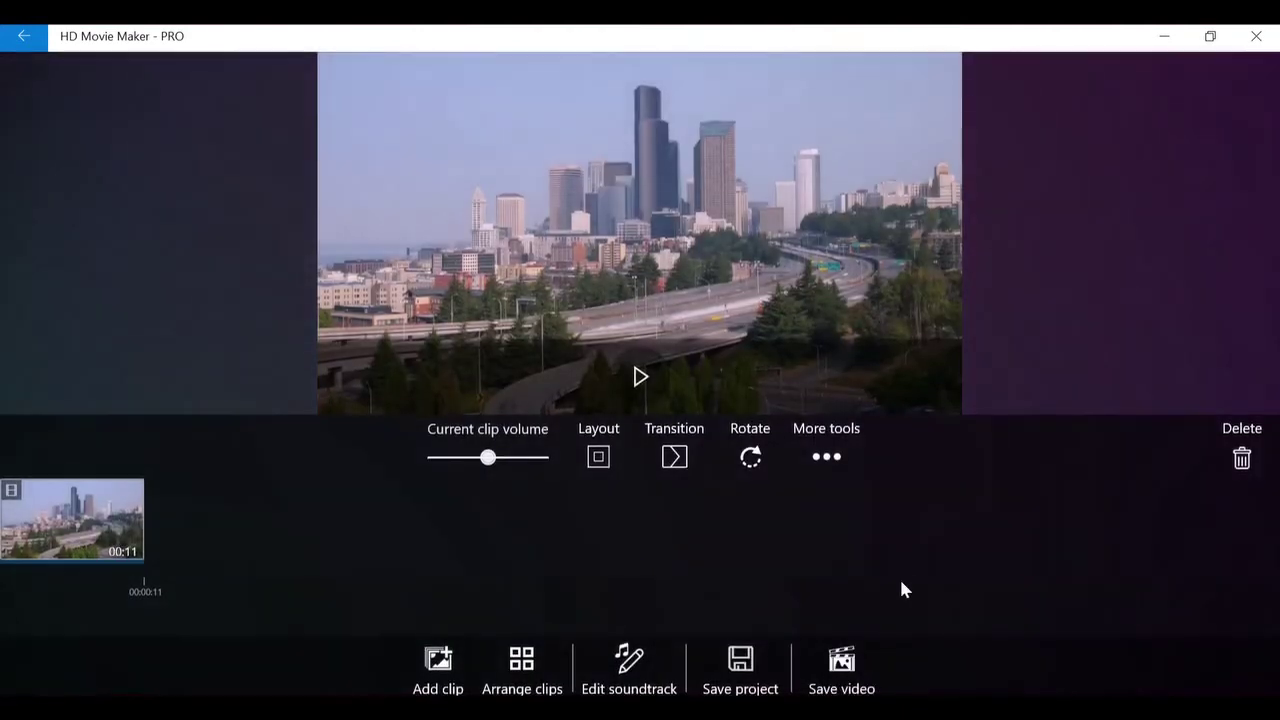
Open the freeway clip's All settings and check the playback speed choices, currently x1.0
left_click(835, 457)
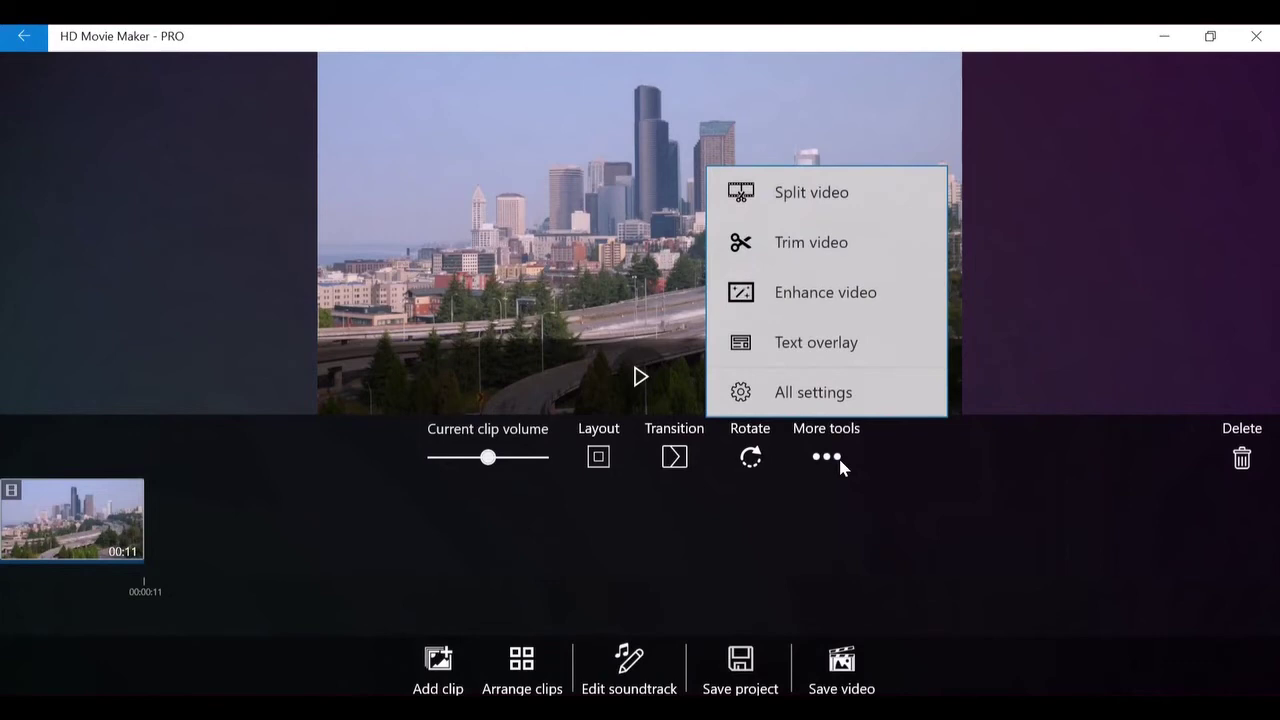
left_click(855, 396)
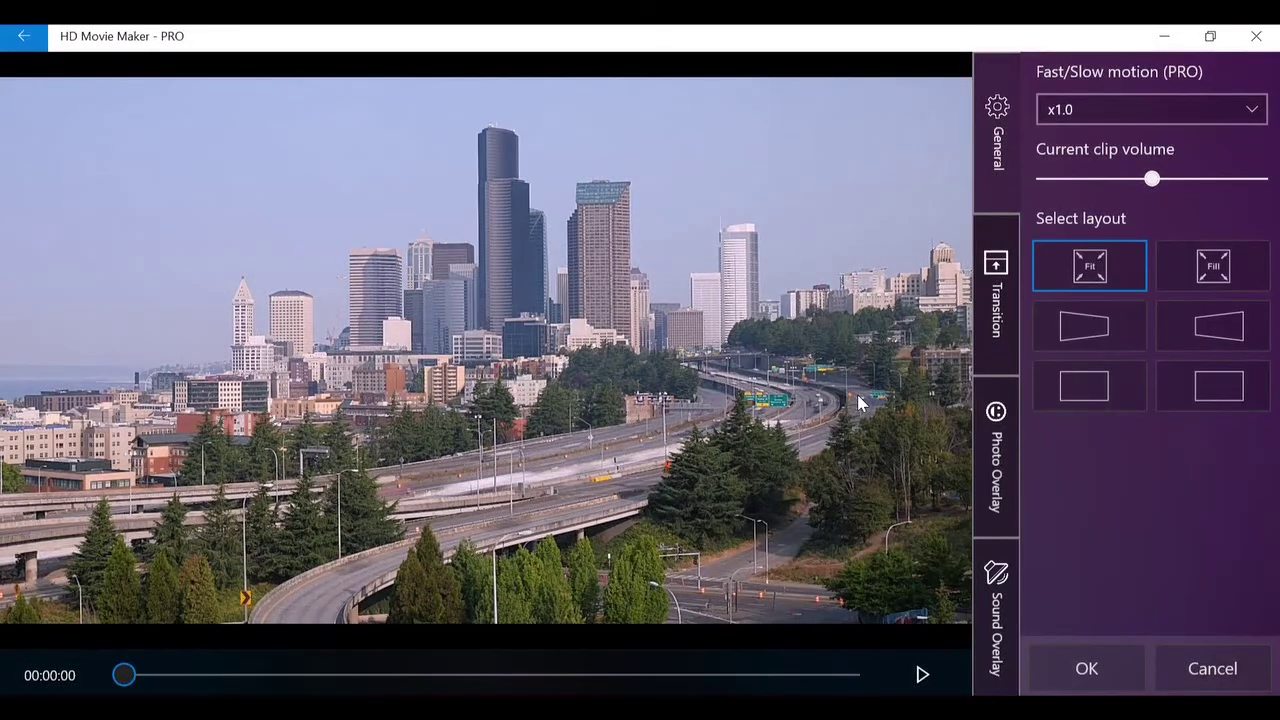
left_click(1222, 112)
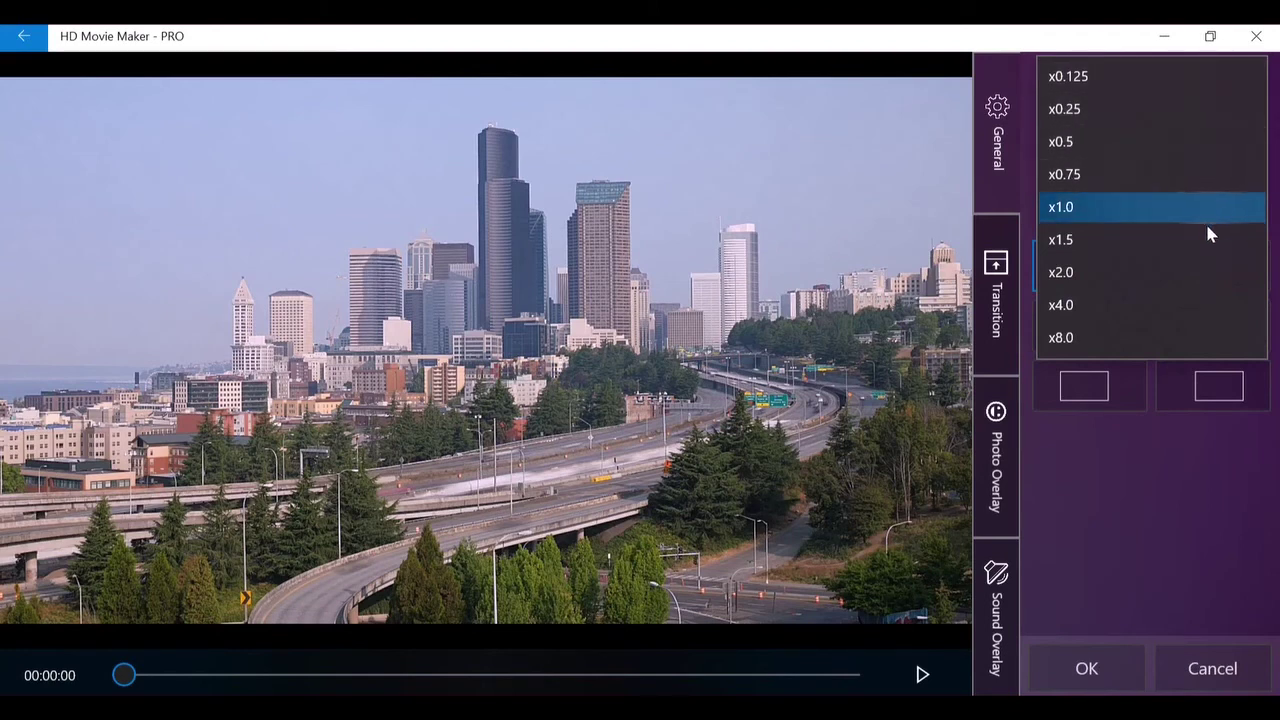
Keep x1.0 speed and browse the transition list, leaving No Transition applied
left_click(1120, 491)
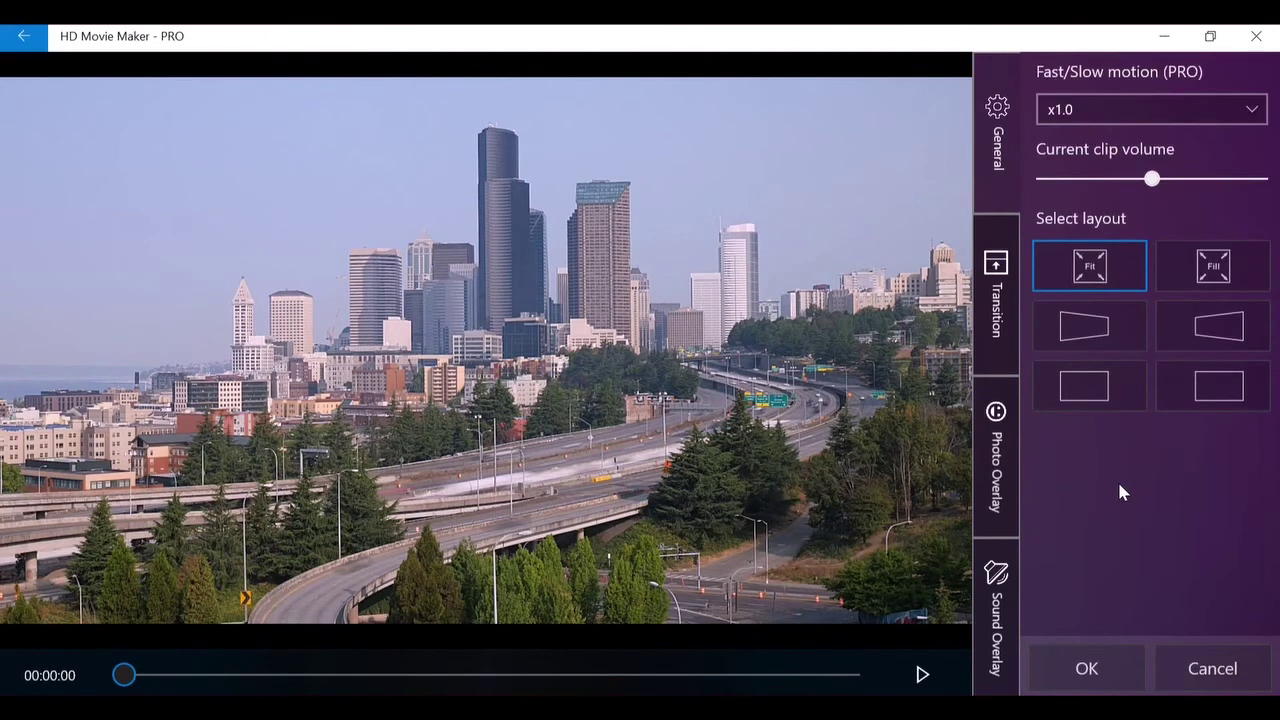
left_click(976, 341)
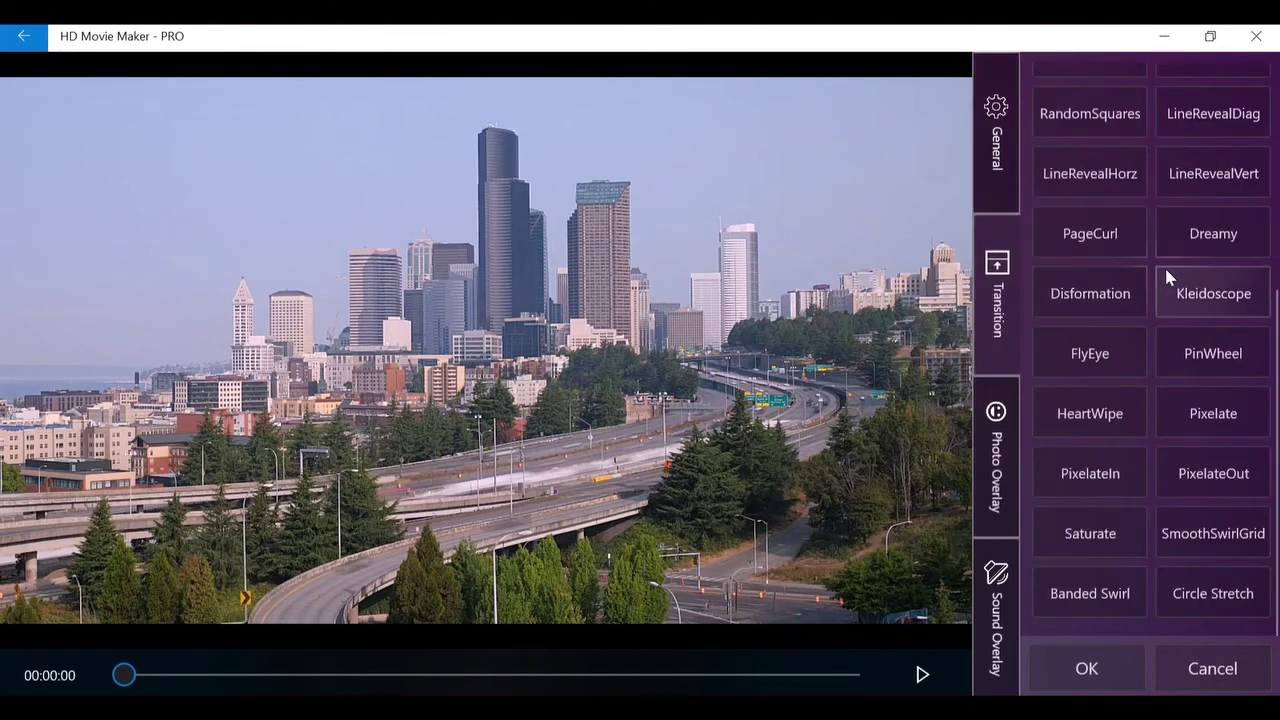
scroll(1160, 272, "up", 5)
scroll(1166, 272, "down", 5)
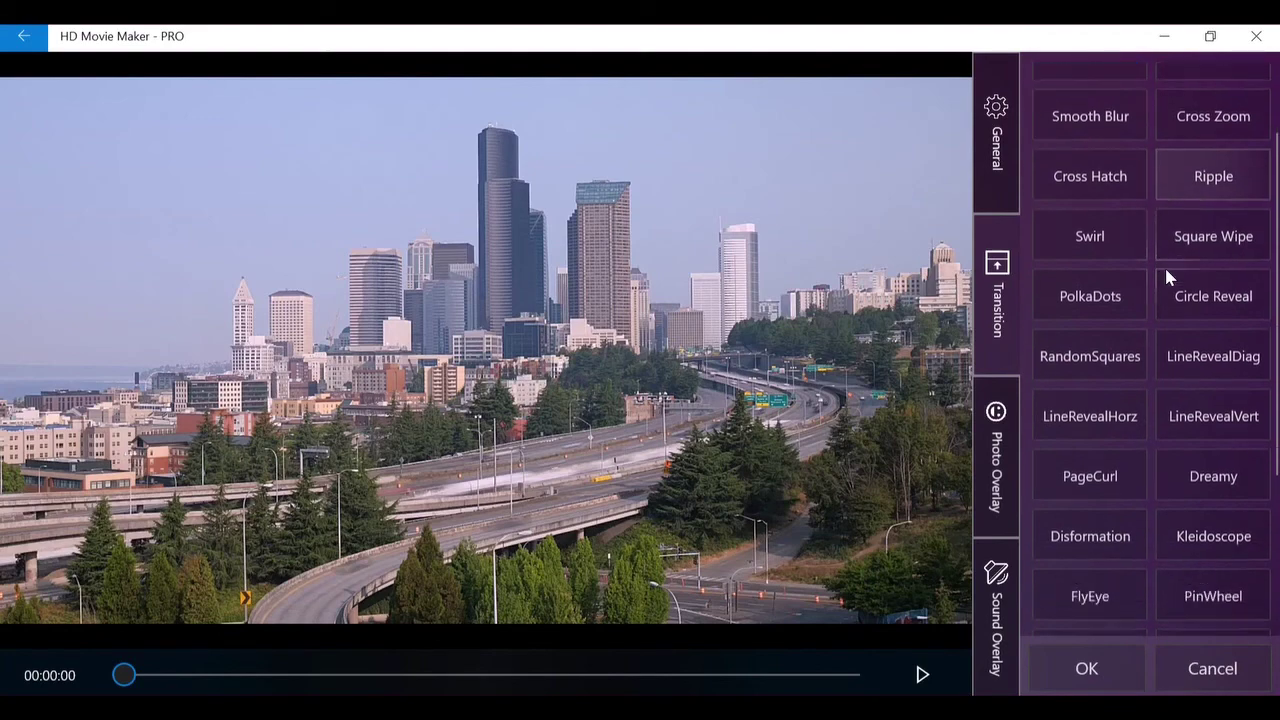
scroll(1166, 278, "up", 5)
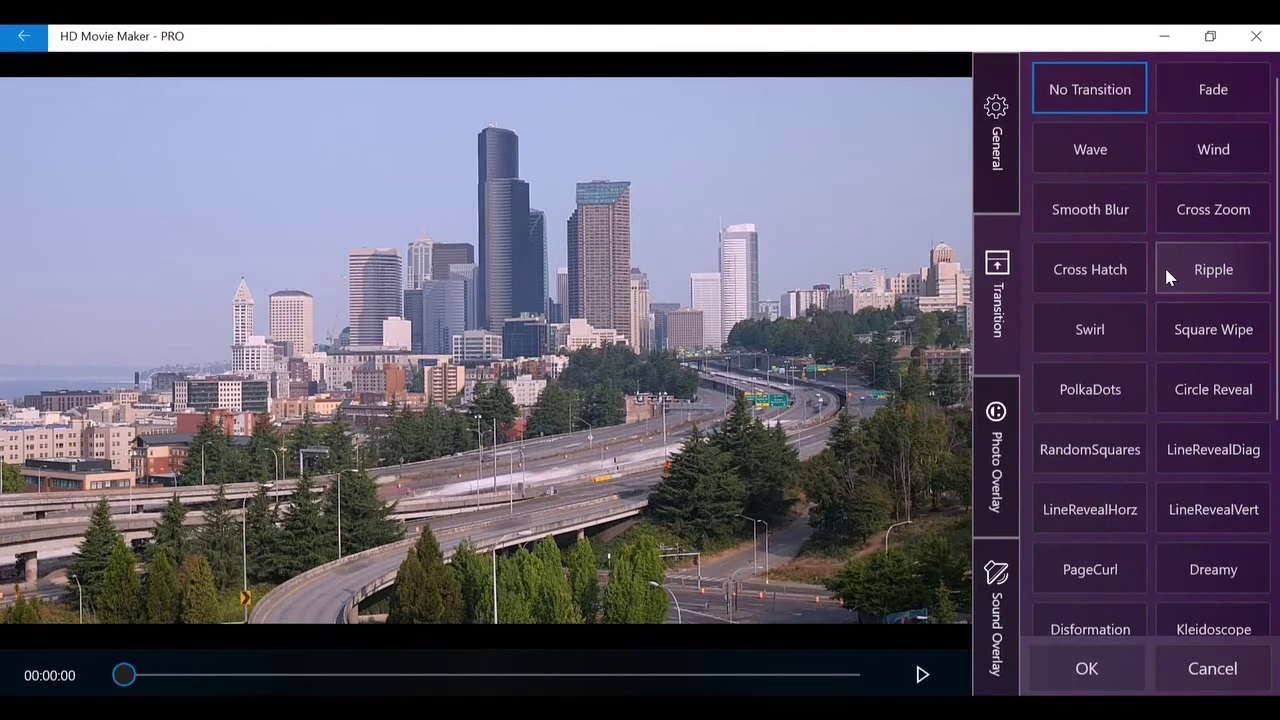
Add a smiley emoticon (Emoticon 1) and drag it to the preview's top-left corner
left_click(1015, 446)
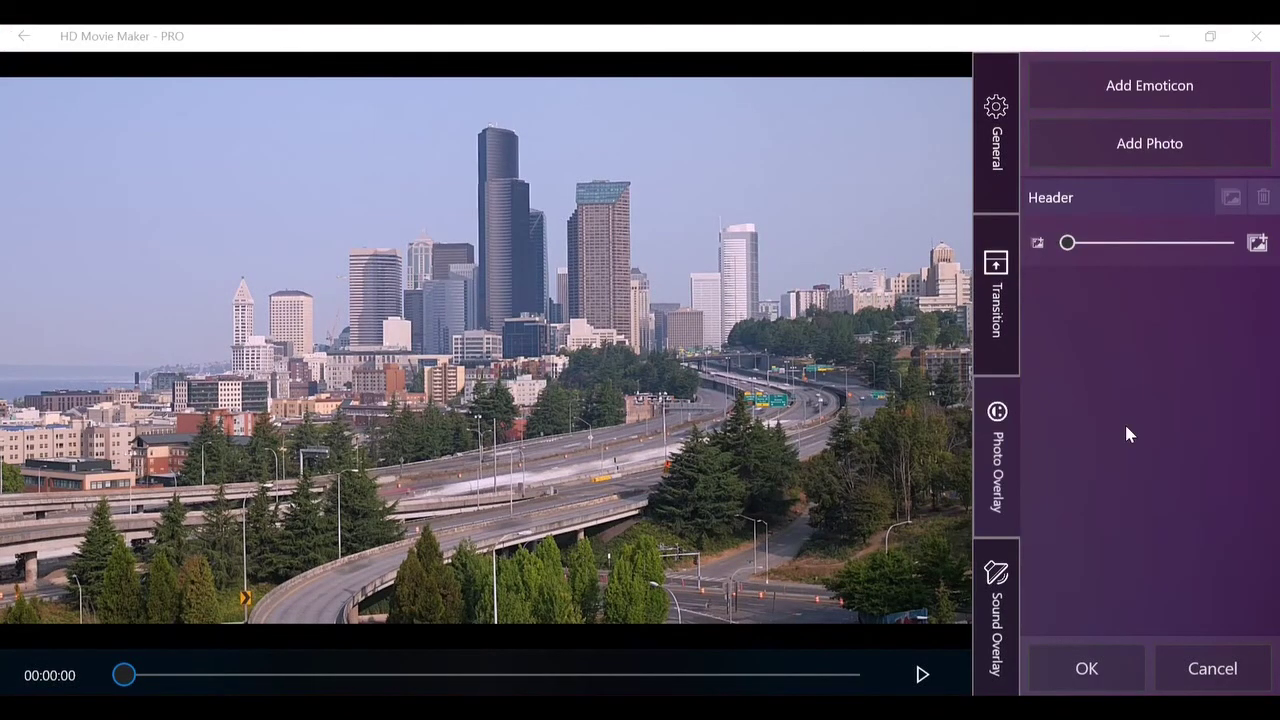
left_click(1150, 88)
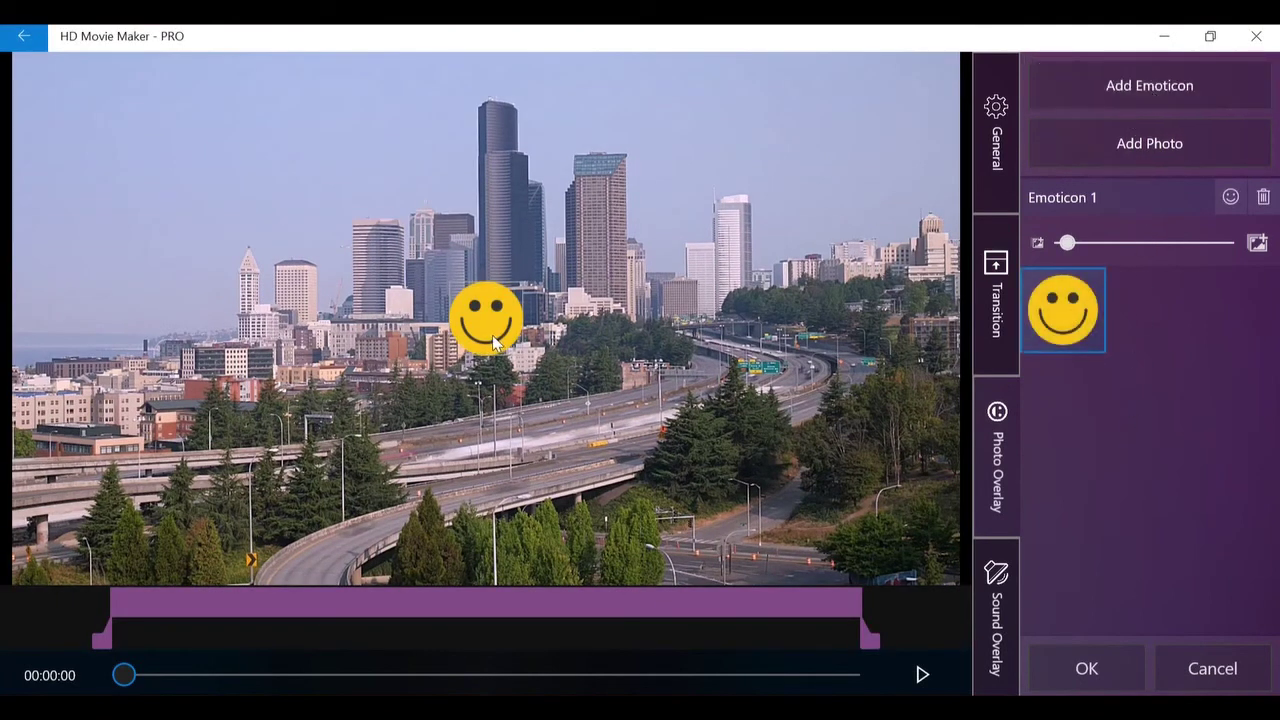
left_click_drag(493, 342, 135, 169)
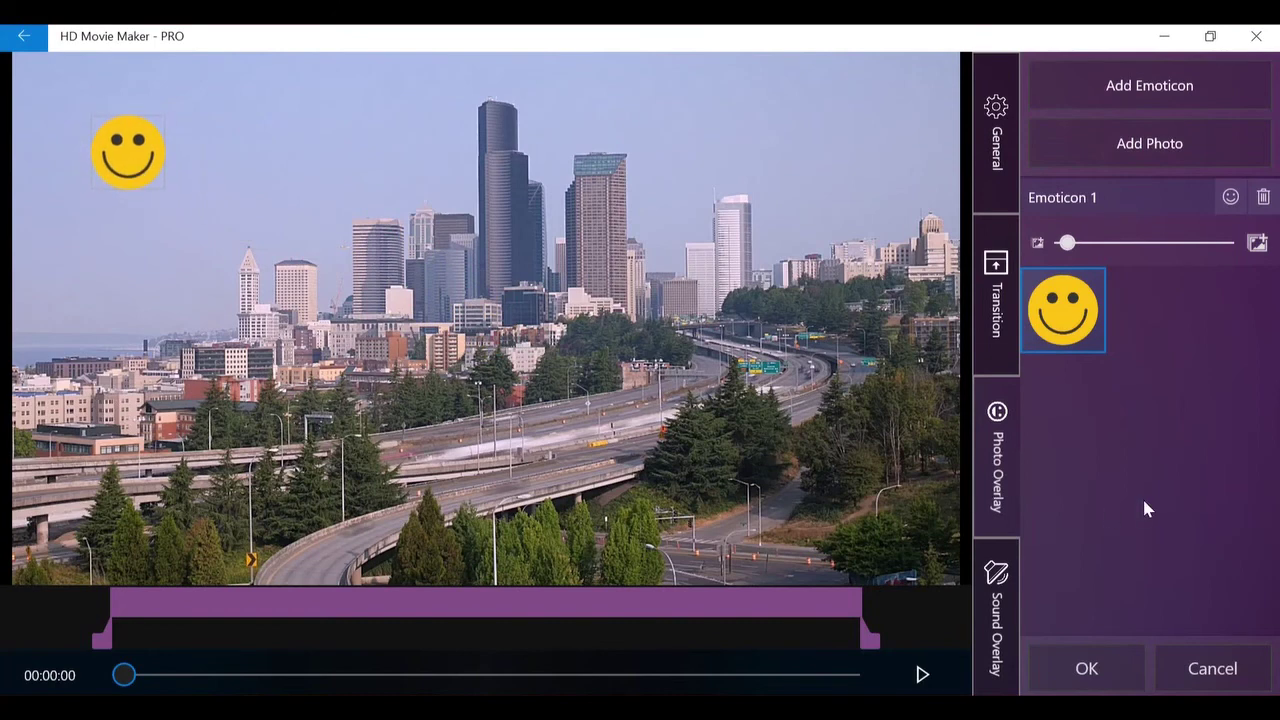
Add and preview the carillon-a.wav sound overlay at 00:00:00, then confirm with OK
left_click(998, 578)
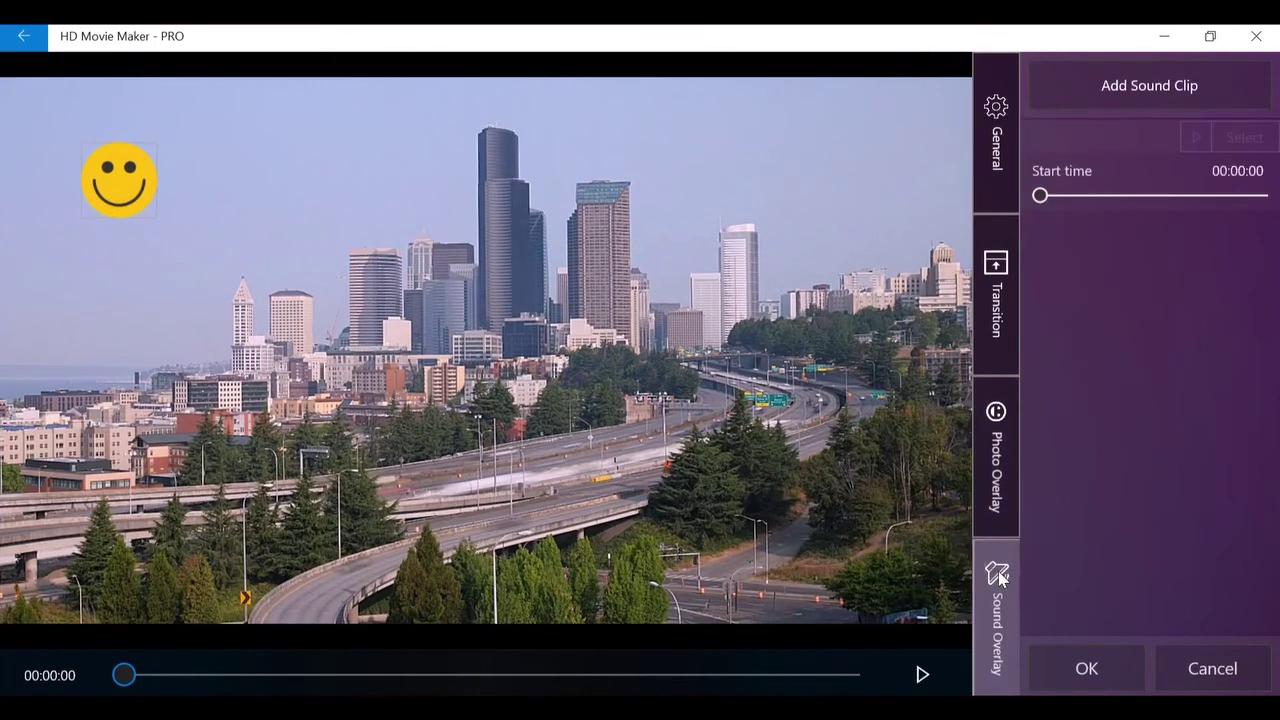
left_click(1135, 105)
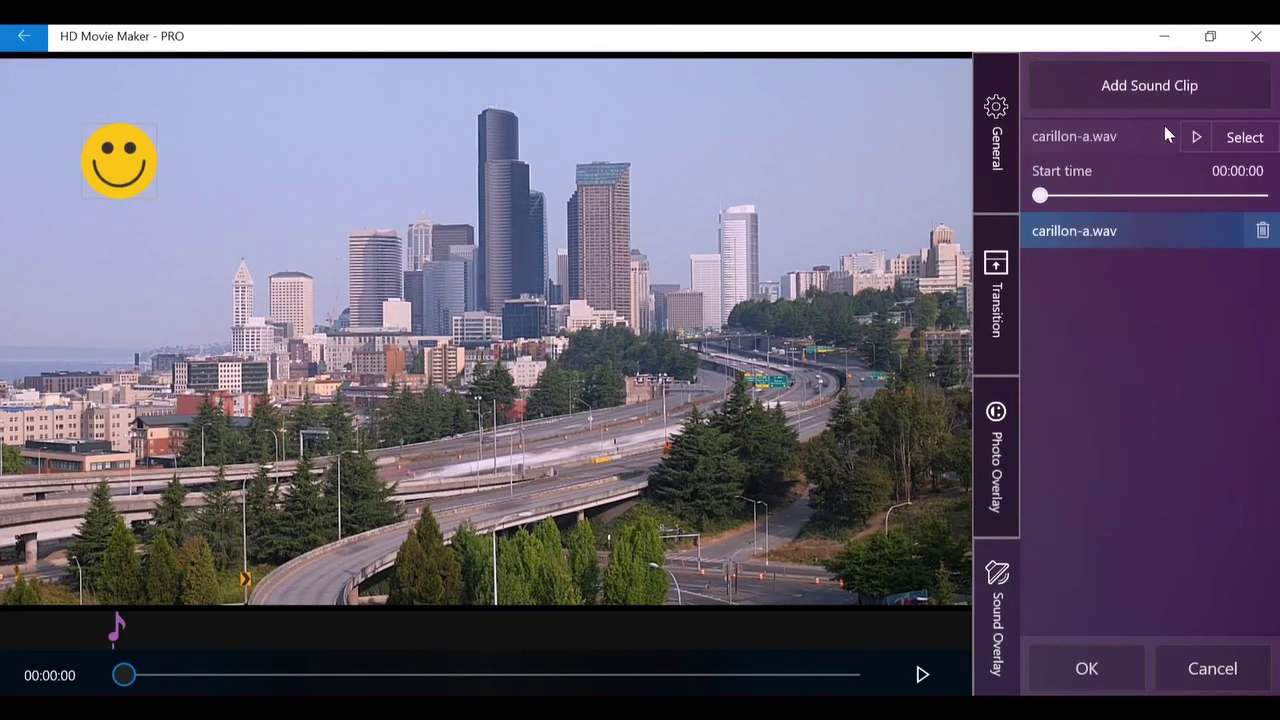
left_click(1196, 137)
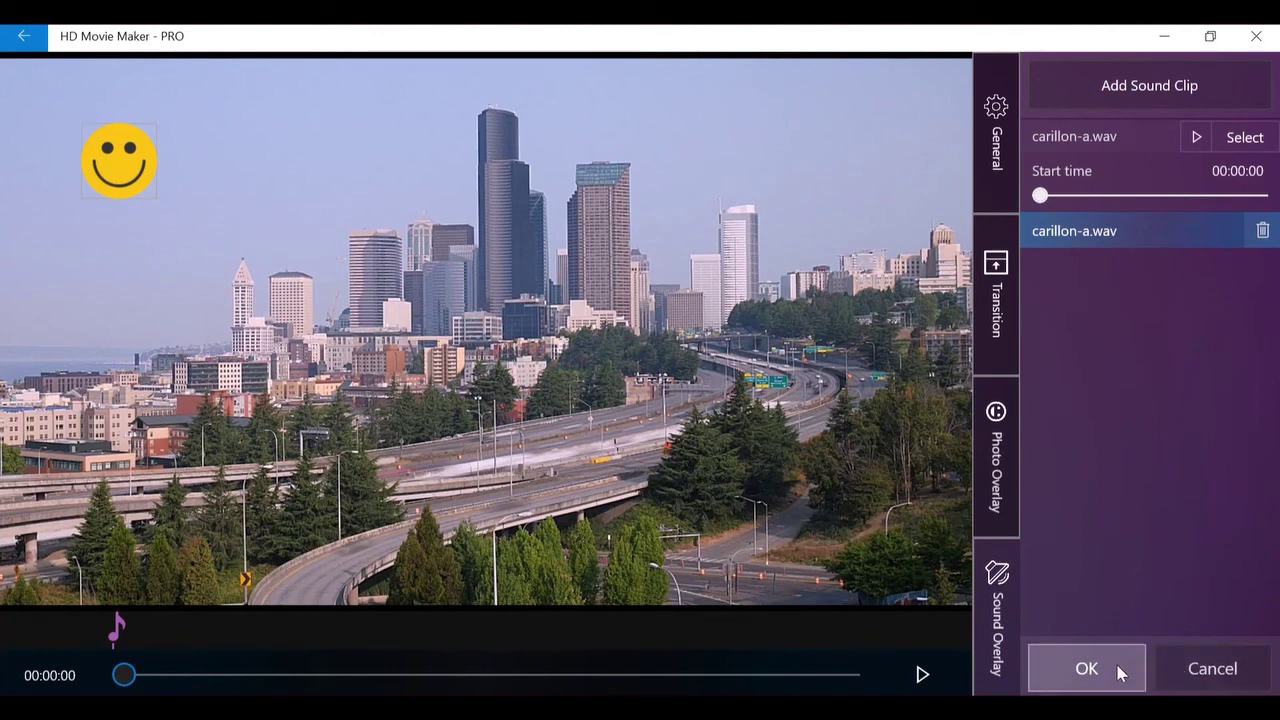
left_click(1087, 668)
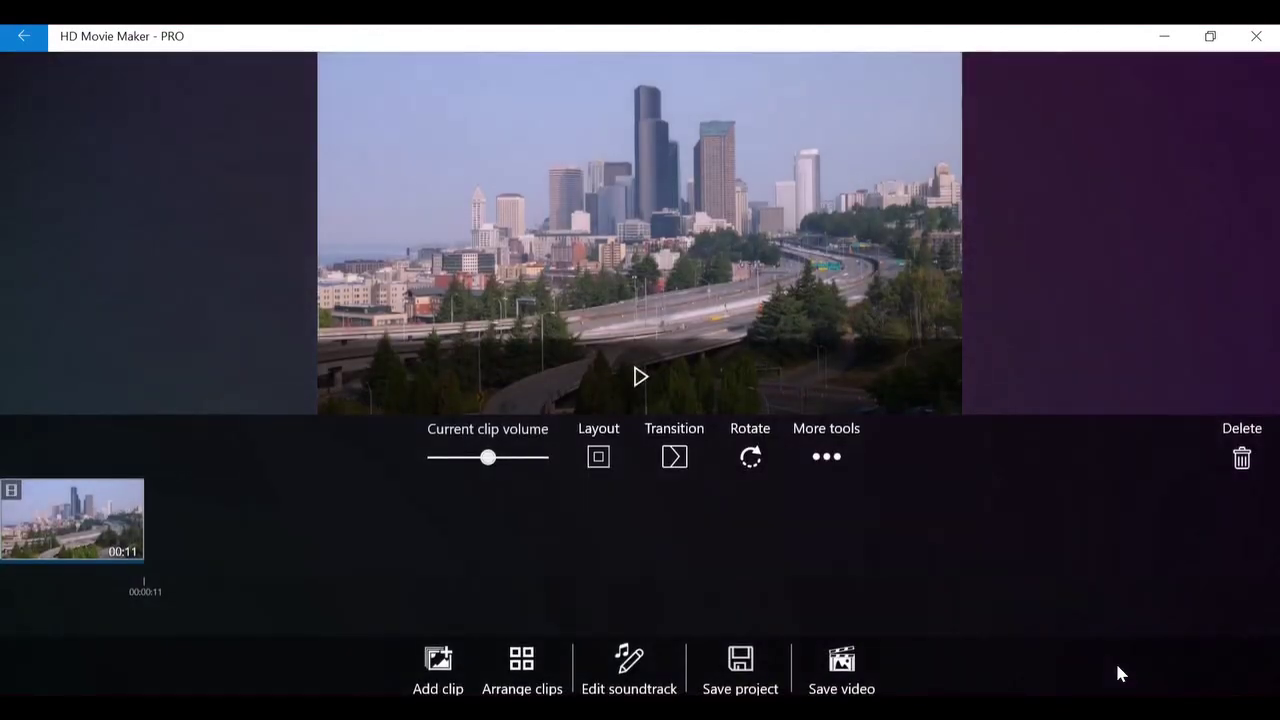